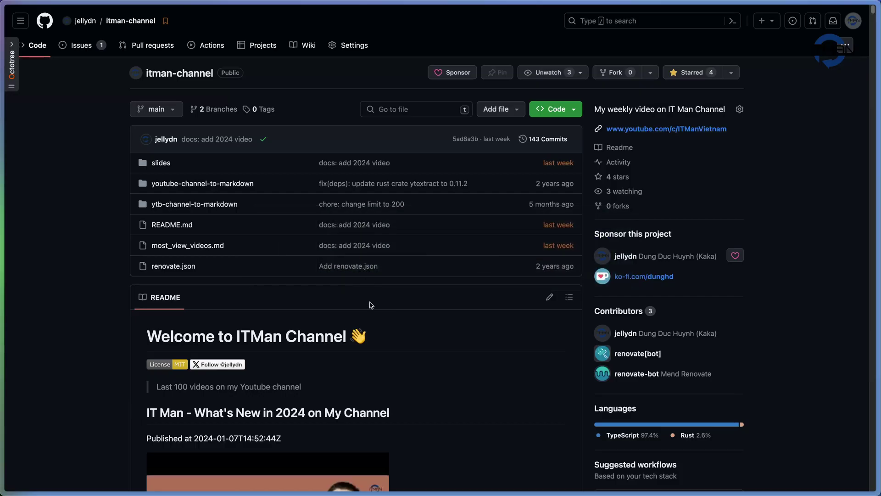
pyautogui.scroll(-1, 430, 376)
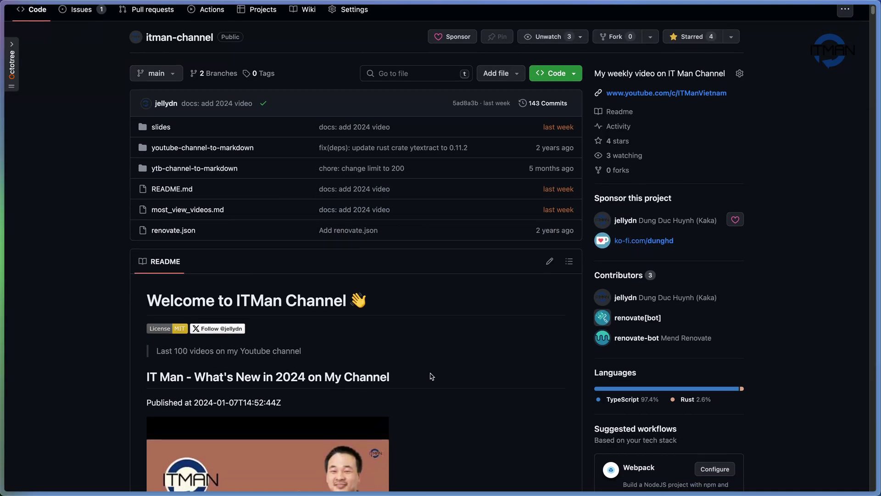
pyautogui.scroll(-1, 430, 375)
pyautogui.scroll(-2, 430, 375)
pyautogui.scroll(-2, 430, 374)
pyautogui.scroll(-1, 430, 374)
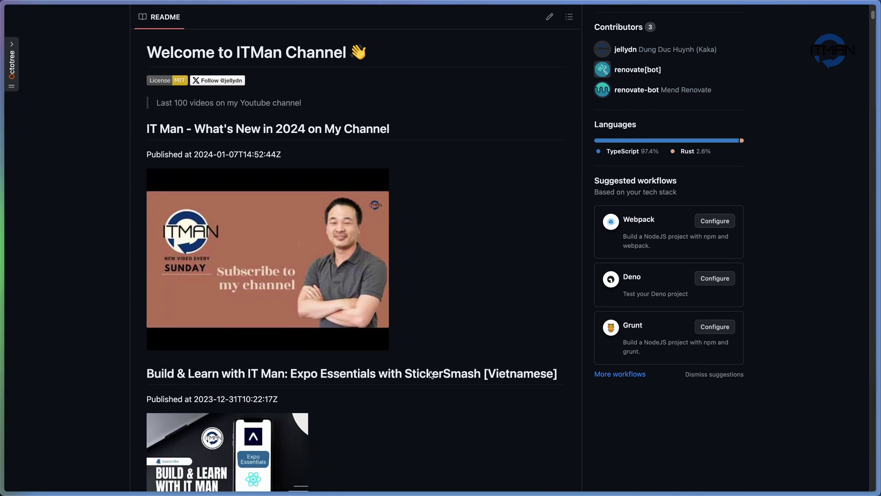
pyautogui.scroll(-2, 430, 372)
pyautogui.scroll(-1, 430, 372)
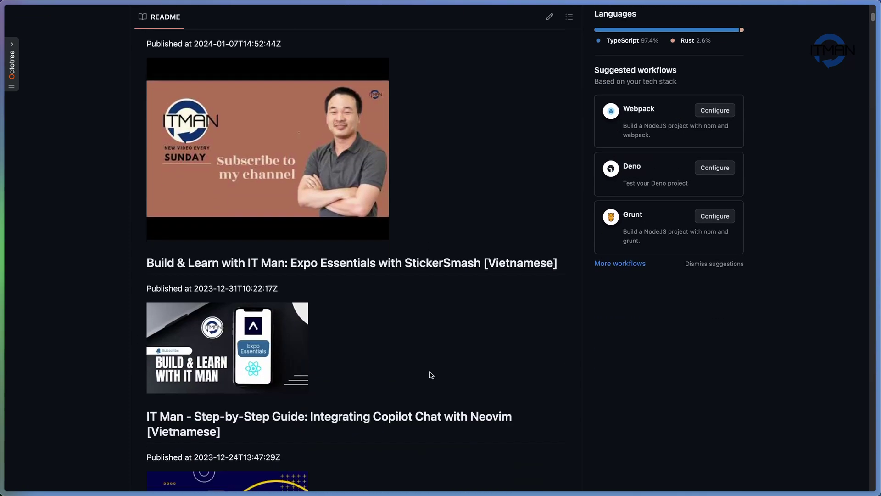
pyautogui.scroll(-1, 429, 373)
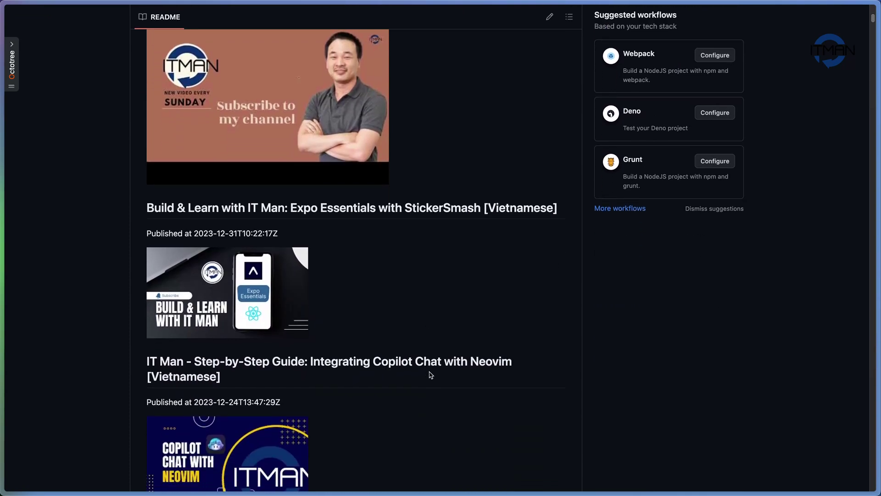
pyautogui.scroll(-2, 430, 376)
pyautogui.scroll(-1, 429, 375)
pyautogui.scroll(-2, 430, 374)
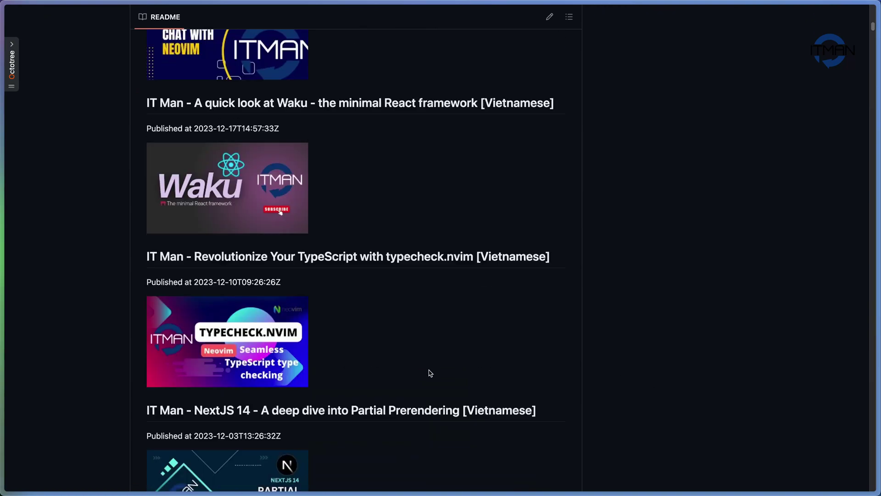
pyautogui.scroll(-4, 428, 374)
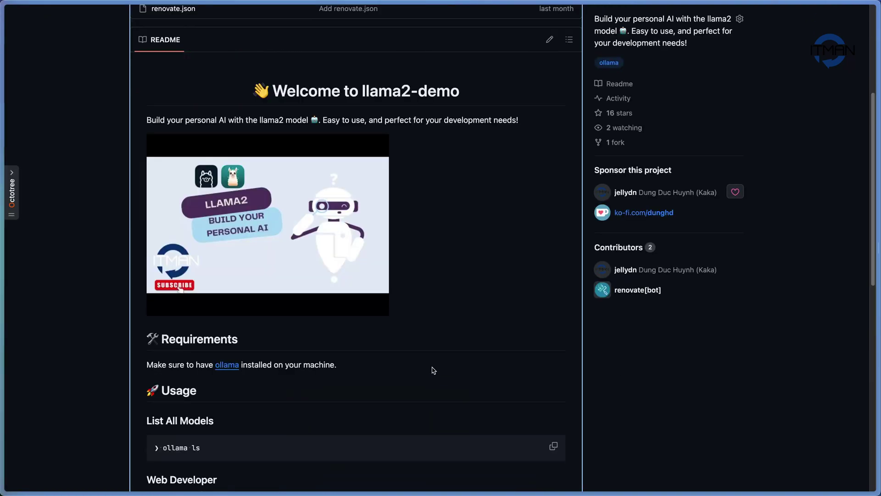
pyautogui.scroll(3, 464, 355)
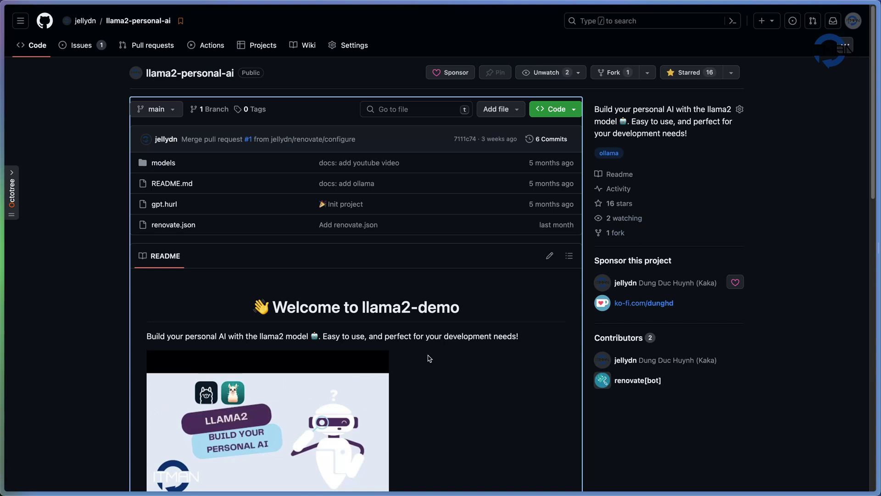
pyautogui.scroll(-1, 427, 356)
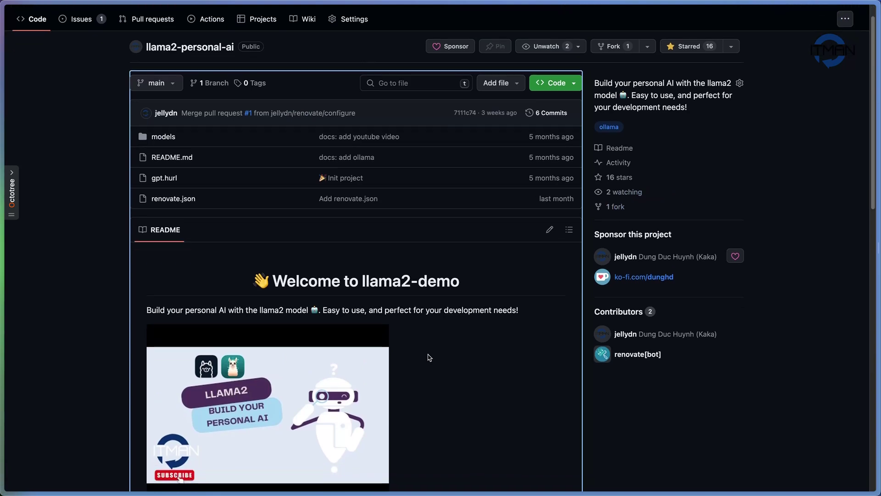
pyautogui.scroll(-1, 426, 356)
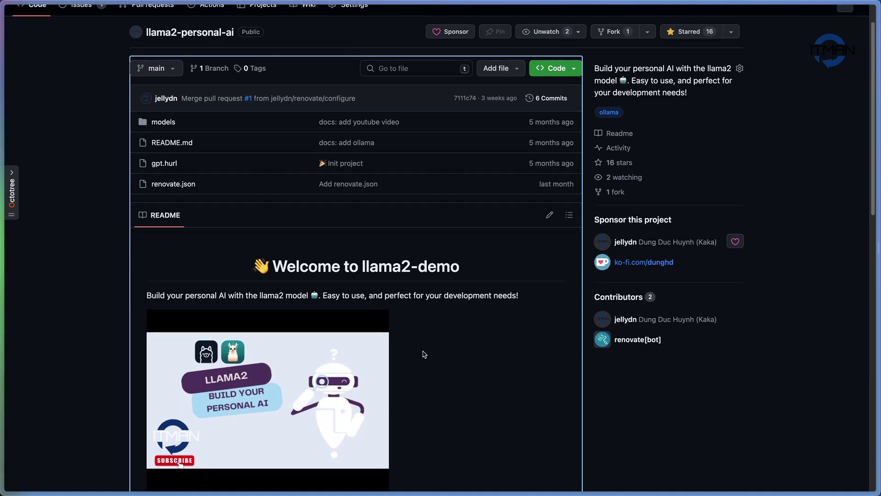
pyautogui.scroll(-5, 358, 353)
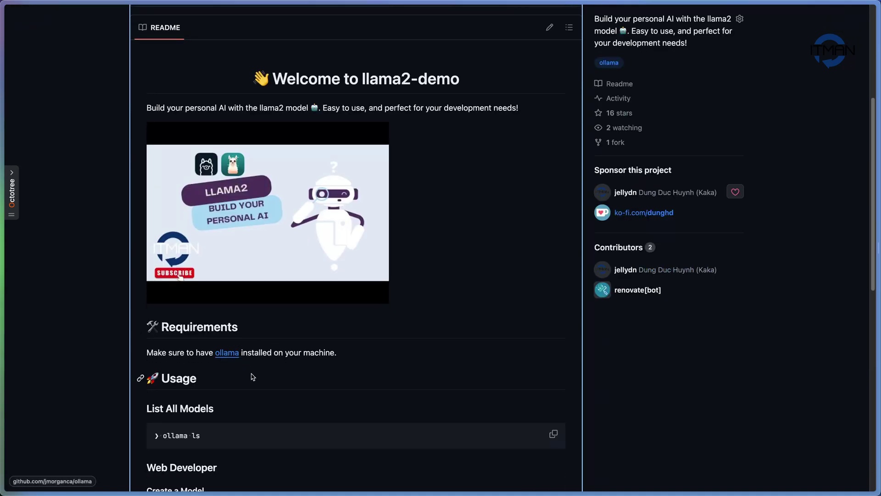
pyautogui.scroll(1, 253, 375)
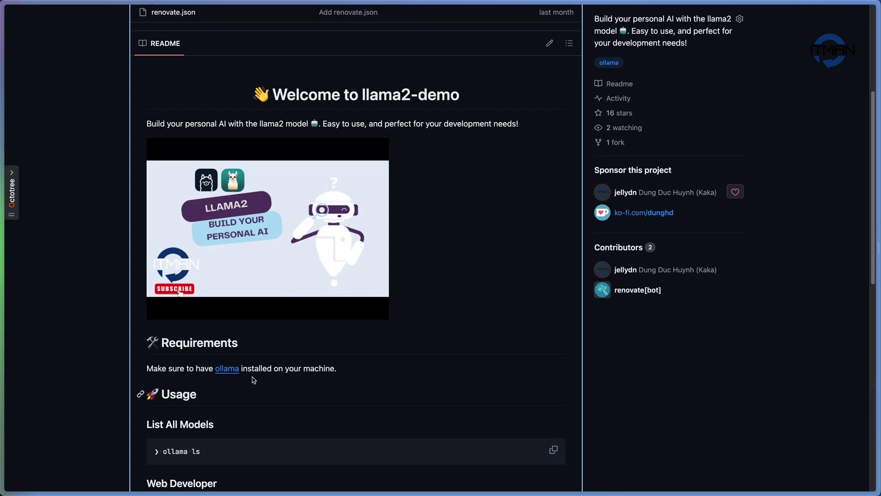
pyautogui.scroll(2, 252, 379)
pyautogui.scroll(2, 251, 379)
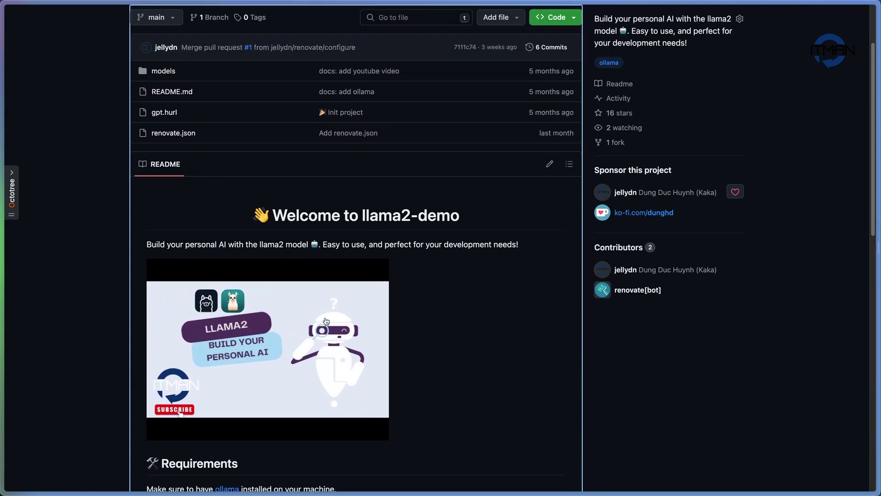
pyautogui.scroll(-1, 455, 293)
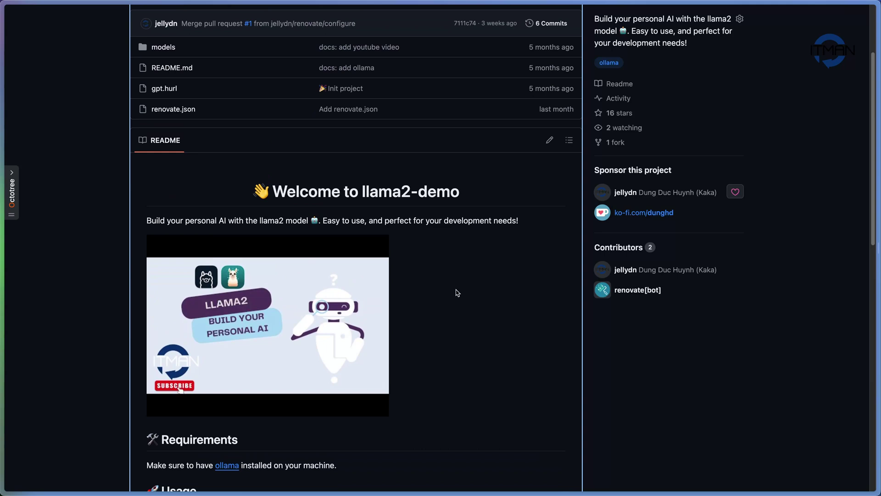
pyautogui.scroll(-3, 456, 293)
pyautogui.scroll(-2, 456, 292)
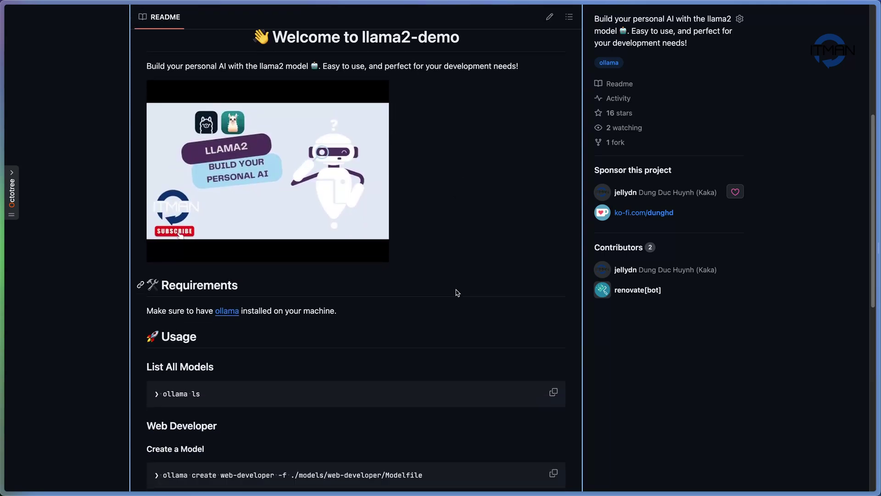
# - Open the ollama repository and highlight the README's Windows note about installing via WSL2
pyautogui.click(228, 313)
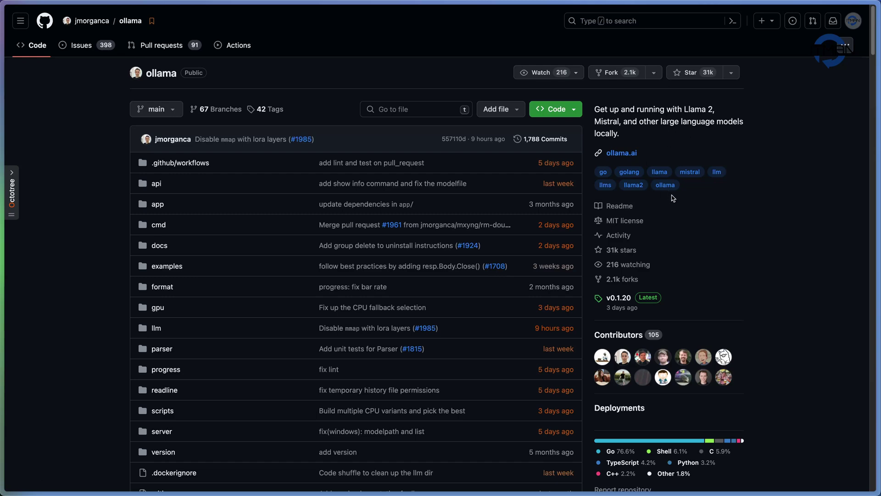
pyautogui.scroll(-2, 673, 200)
pyautogui.scroll(-3, 672, 200)
pyautogui.scroll(-3, 672, 201)
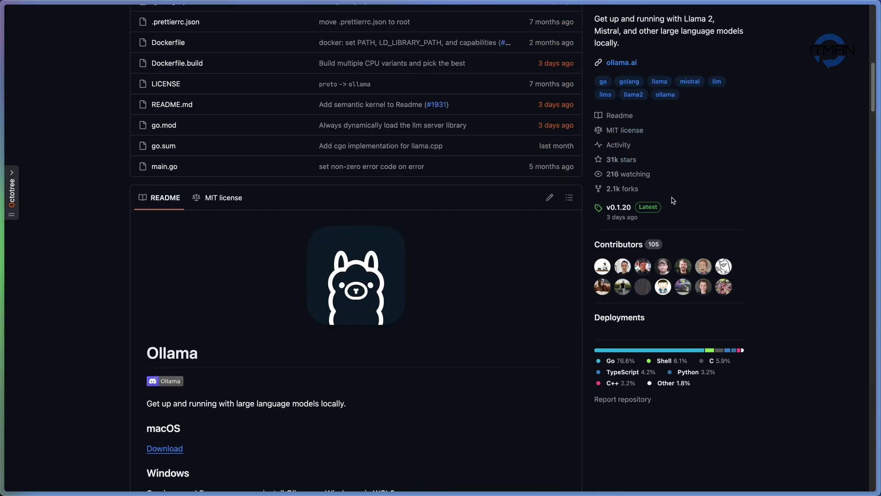
pyautogui.scroll(-3, 672, 200)
pyautogui.scroll(-1, 672, 201)
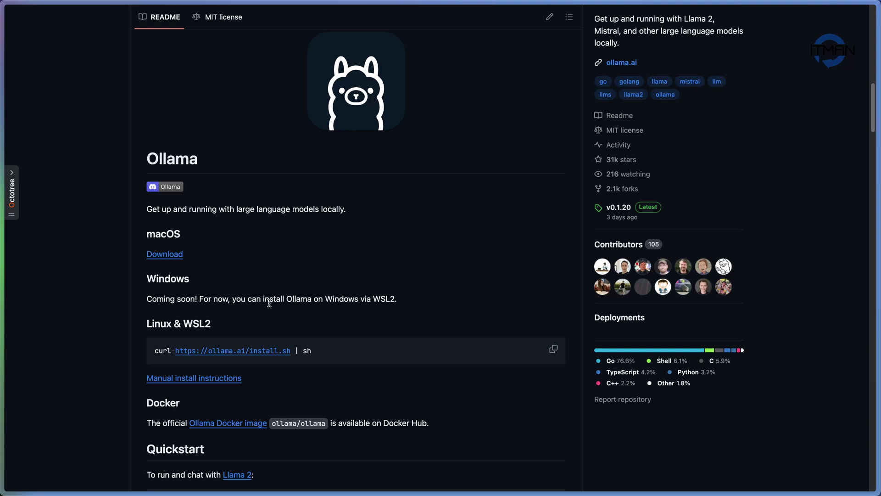
pyautogui.doubleClick(218, 300)
pyautogui.moveTo(251, 300); pyautogui.dragTo(282, 300)
pyautogui.doubleClick(339, 299)
pyautogui.click(372, 297)
pyautogui.moveTo(372, 296); pyautogui.dragTo(395, 299)
pyautogui.scroll(-1, 425, 306)
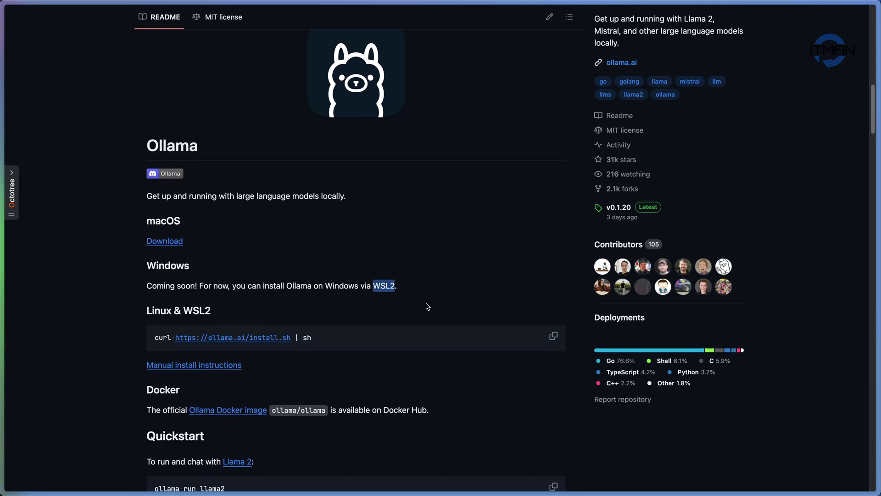
pyautogui.scroll(-2, 426, 306)
pyautogui.scroll(-1, 426, 307)
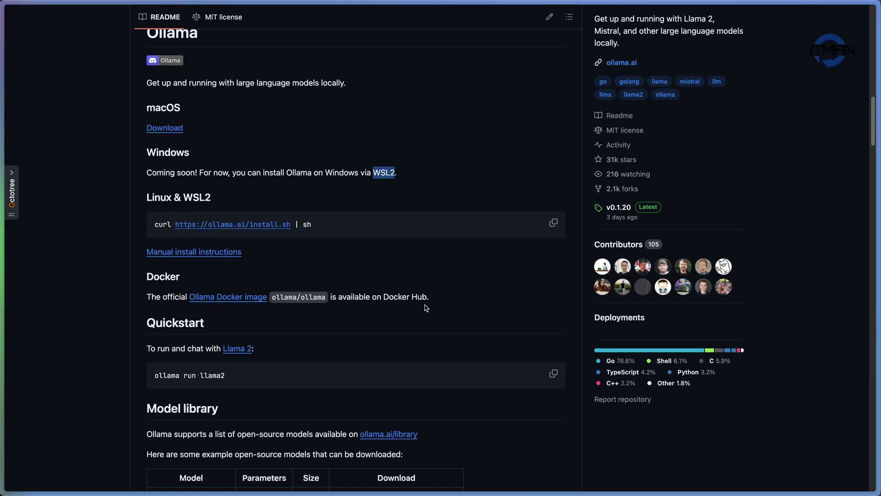
pyautogui.scroll(-1, 425, 307)
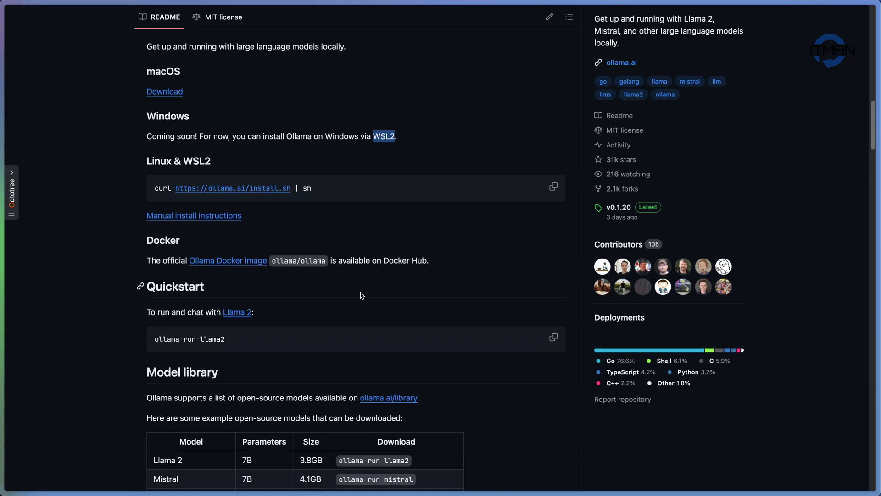
pyautogui.moveTo(345, 322)
pyautogui.scroll(-1, 370, 292)
pyautogui.scroll(-1, 370, 293)
pyautogui.scroll(-1, 371, 292)
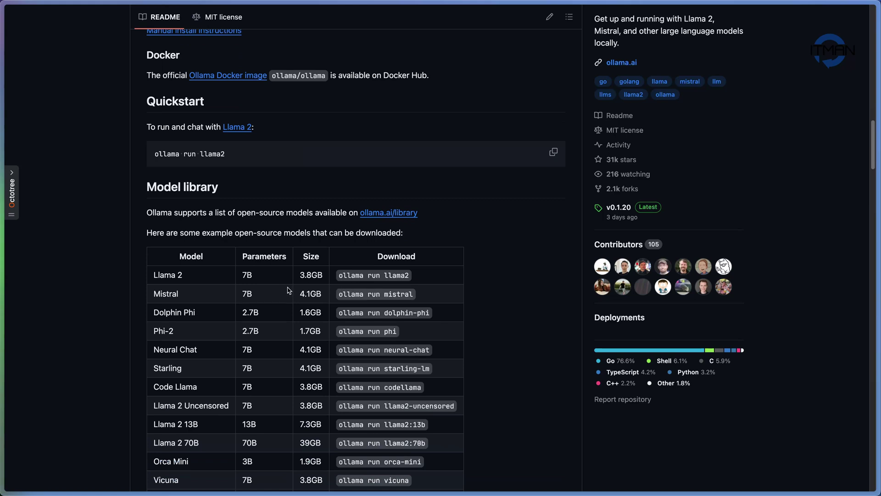
pyautogui.scroll(-1, 274, 292)
# - Highlight the Model library's Parameters column and the 7B-model RAM requirement note
pyautogui.moveTo(241, 250); pyautogui.dragTo(295, 248)
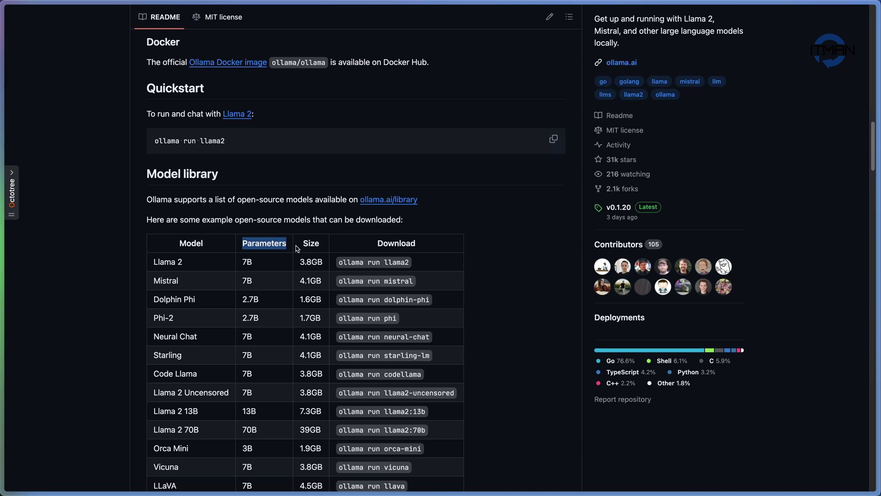
pyautogui.click(286, 271)
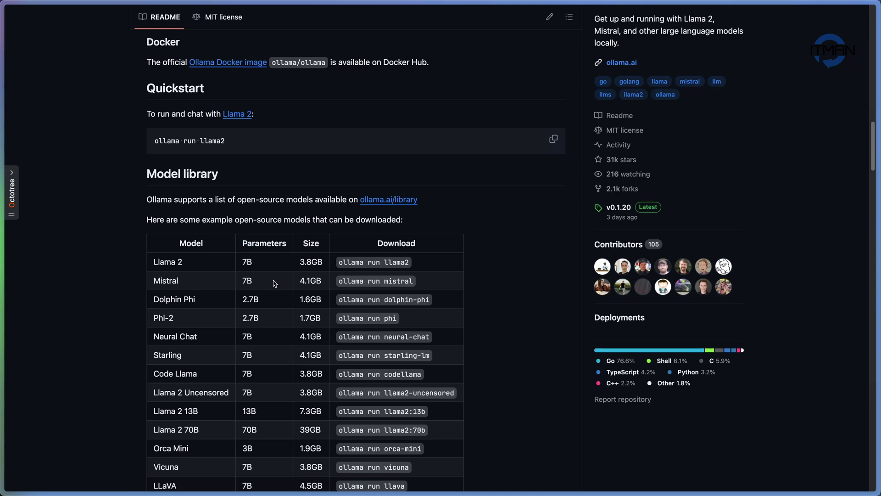
pyautogui.scroll(-1, 273, 283)
pyautogui.scroll(-2, 272, 284)
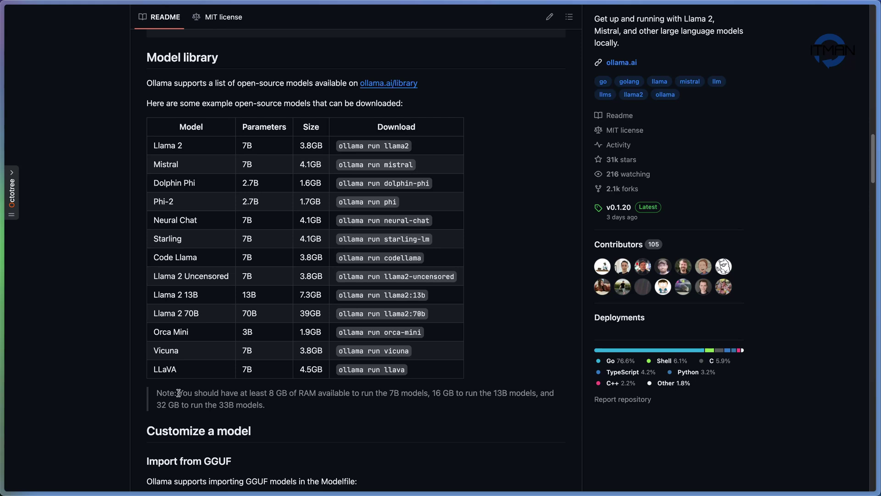
pyautogui.moveTo(178, 393); pyautogui.dragTo(288, 393)
pyautogui.moveTo(390, 393); pyautogui.dragTo(450, 392)
pyautogui.moveTo(517, 393); pyautogui.dragTo(530, 393)
pyautogui.click(247, 148)
# - Switch to gen.nvim's README and highlight the 'plugin manager' text and the custom parameters example
pyautogui.press('super+Tab')
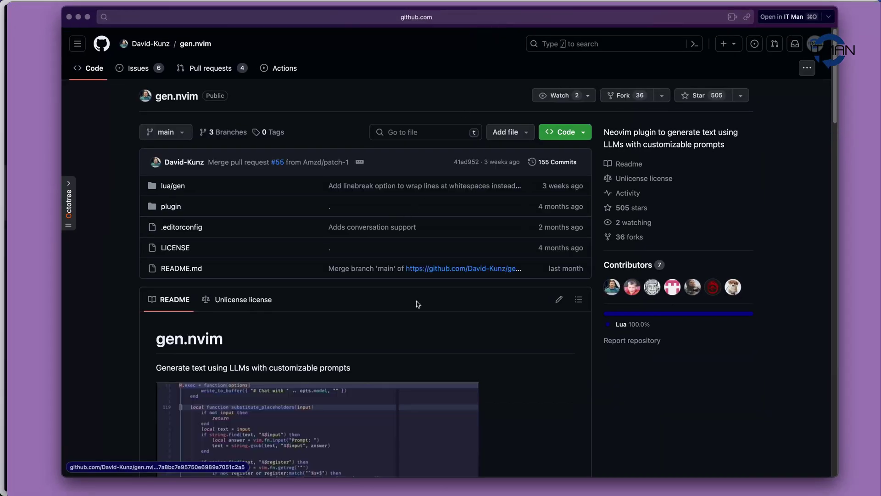
pyautogui.scroll(-1, 418, 299)
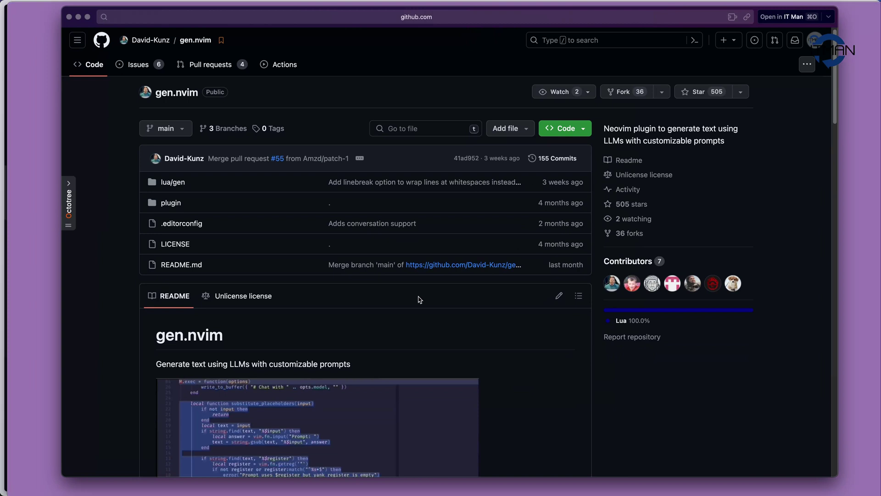
pyautogui.scroll(-1, 418, 299)
pyautogui.scroll(-1, 418, 299)
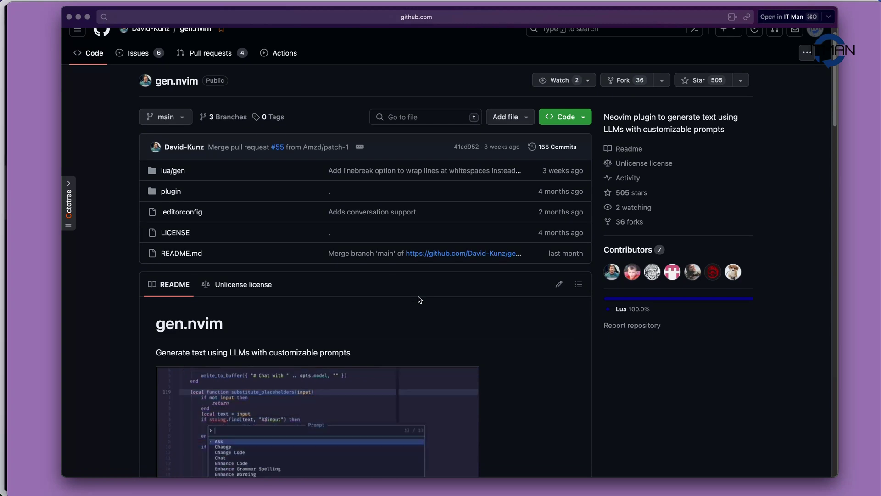
pyautogui.scroll(-2, 418, 300)
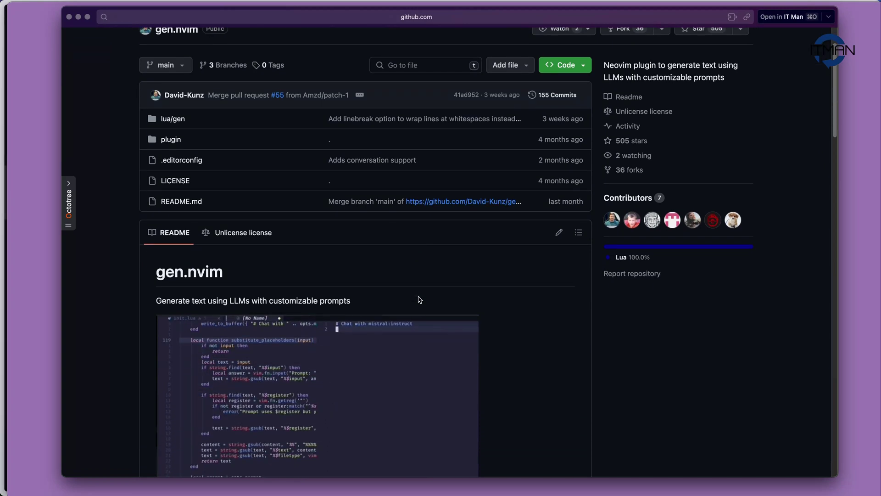
pyautogui.scroll(-3, 418, 300)
pyautogui.scroll(-2, 418, 300)
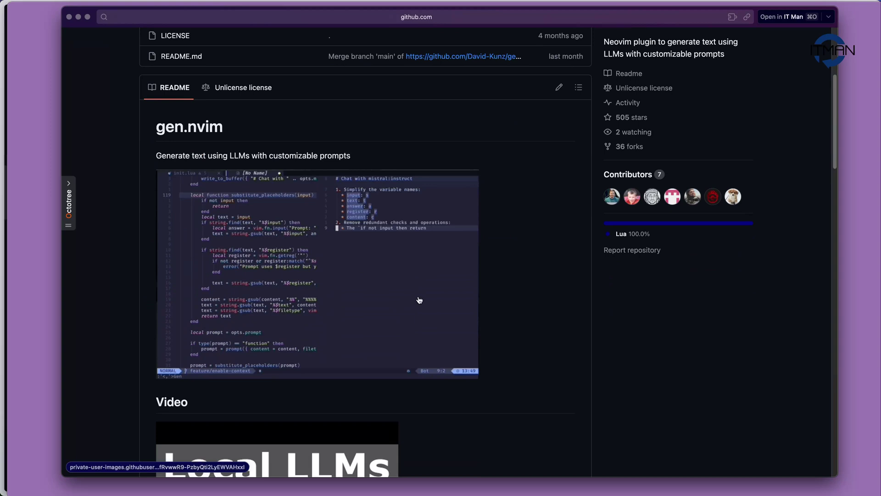
pyautogui.scroll(-1, 419, 300)
pyautogui.scroll(-1, 419, 300)
pyautogui.scroll(-5, 418, 300)
pyautogui.scroll(-2, 418, 300)
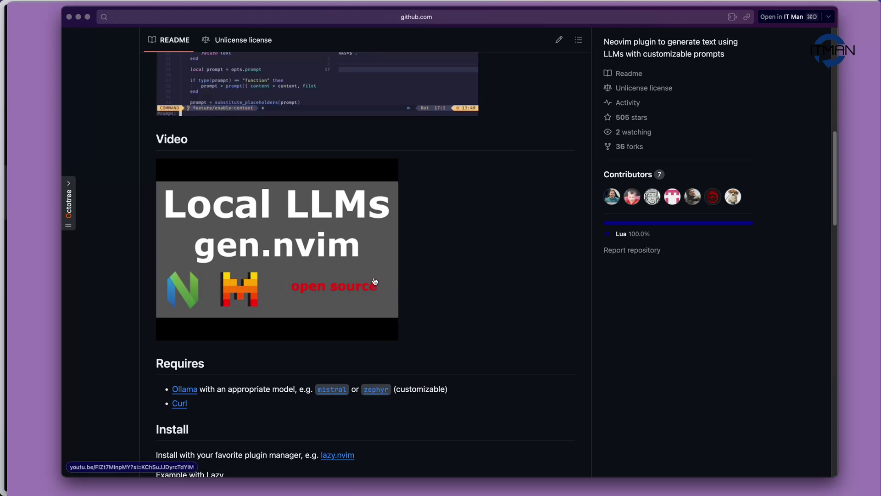
pyautogui.scroll(1, 376, 280)
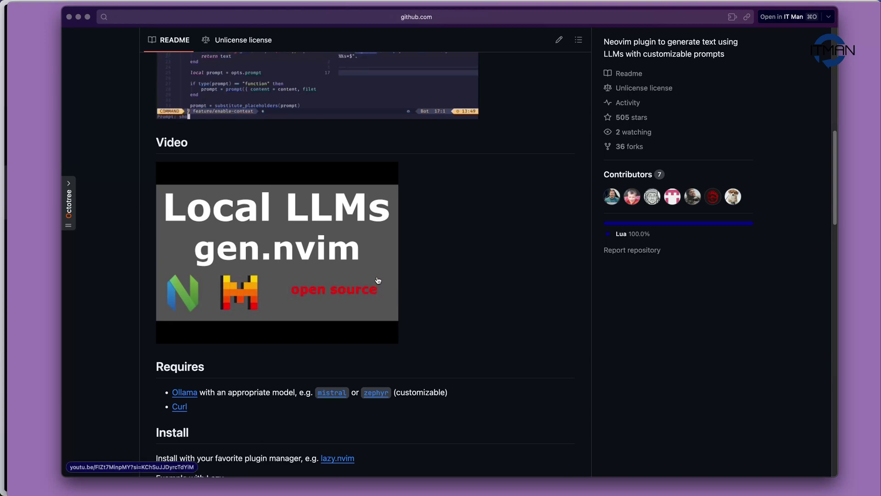
pyautogui.scroll(1, 378, 281)
pyautogui.scroll(2, 376, 280)
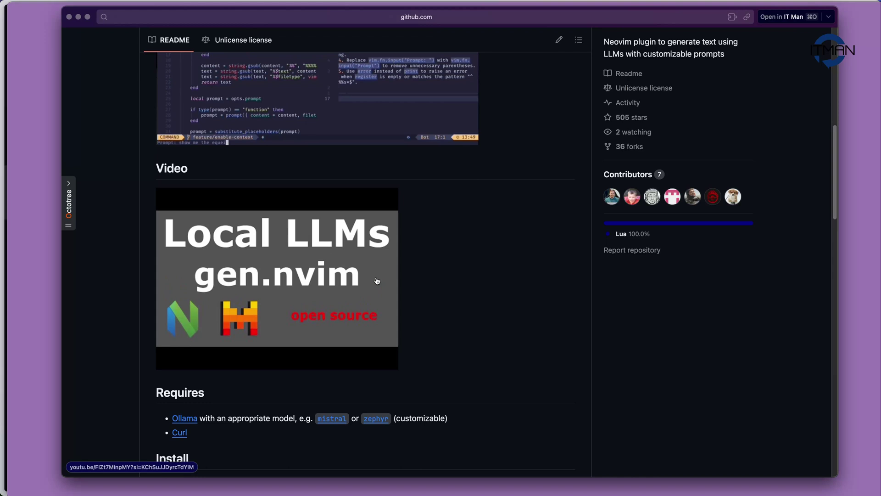
pyautogui.scroll(-3, 377, 281)
pyautogui.scroll(-4, 377, 280)
pyautogui.scroll(-3, 376, 281)
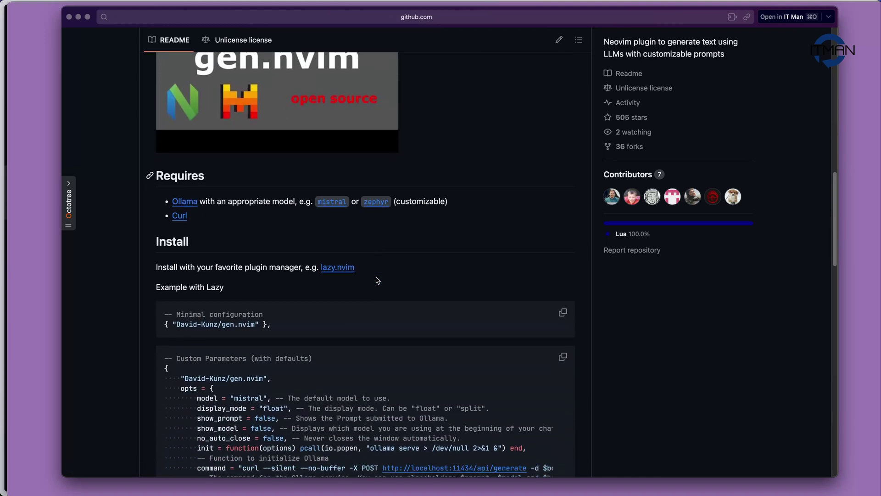
pyautogui.scroll(-2, 377, 280)
pyautogui.scroll(-1, 377, 280)
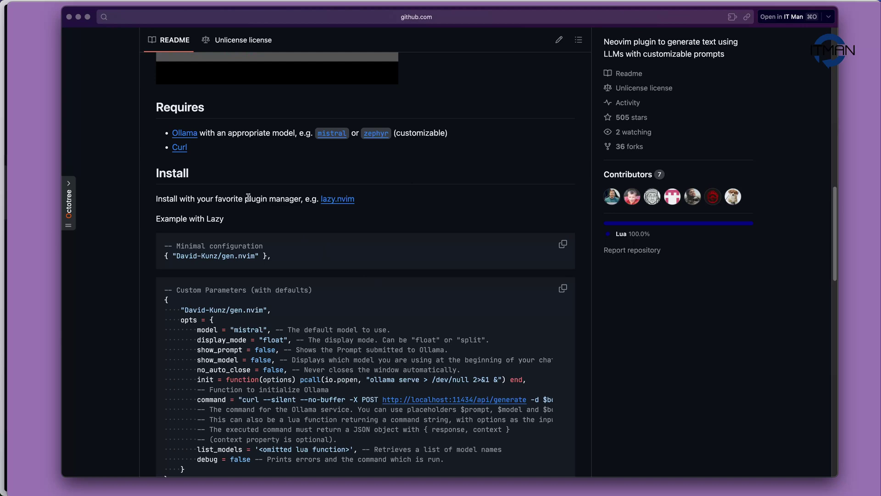
pyautogui.moveTo(247, 197); pyautogui.dragTo(293, 198)
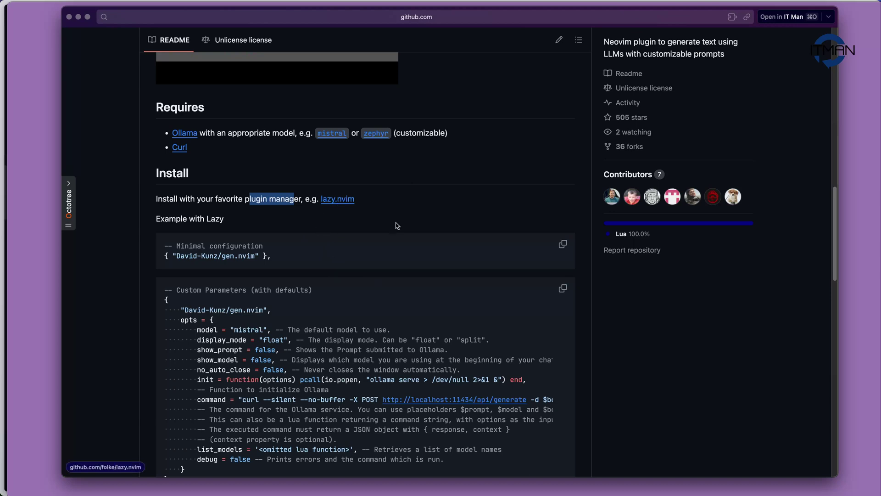
pyautogui.scroll(-1, 372, 304)
pyautogui.scroll(-2, 371, 303)
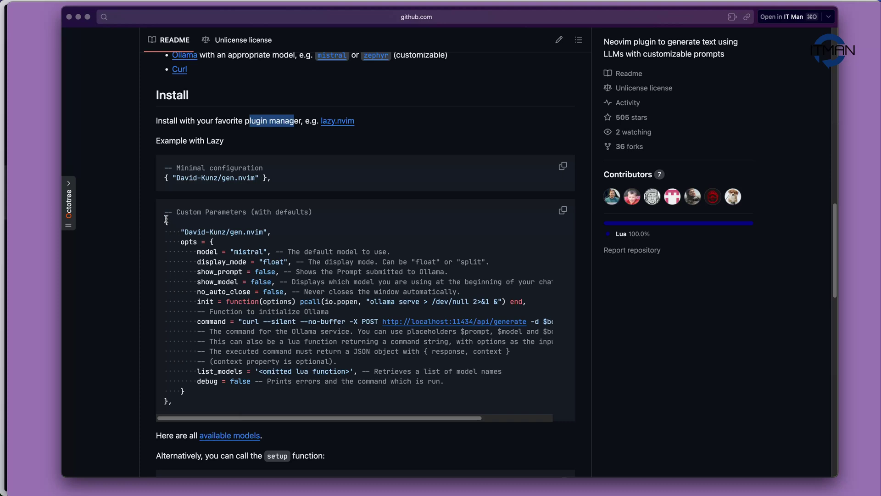
pyautogui.moveTo(165, 220); pyautogui.dragTo(267, 396)
pyautogui.click(270, 397)
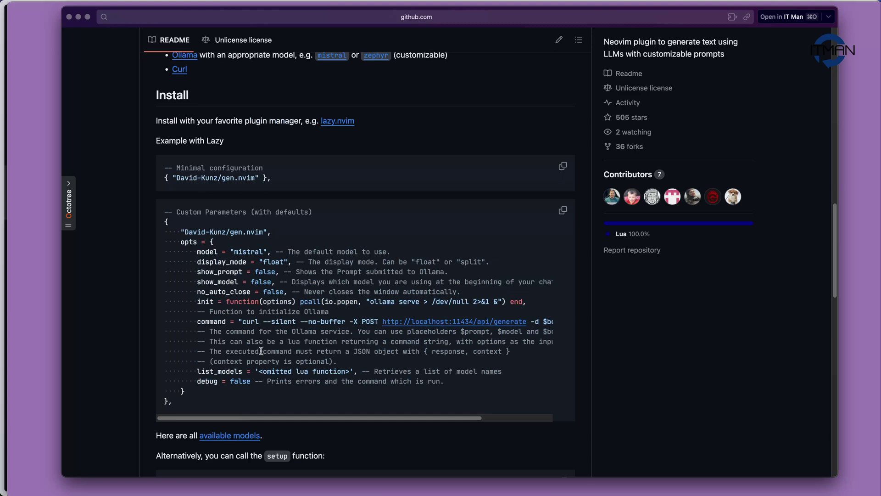
pyautogui.scroll(-2, 261, 350)
pyautogui.scroll(-3, 264, 349)
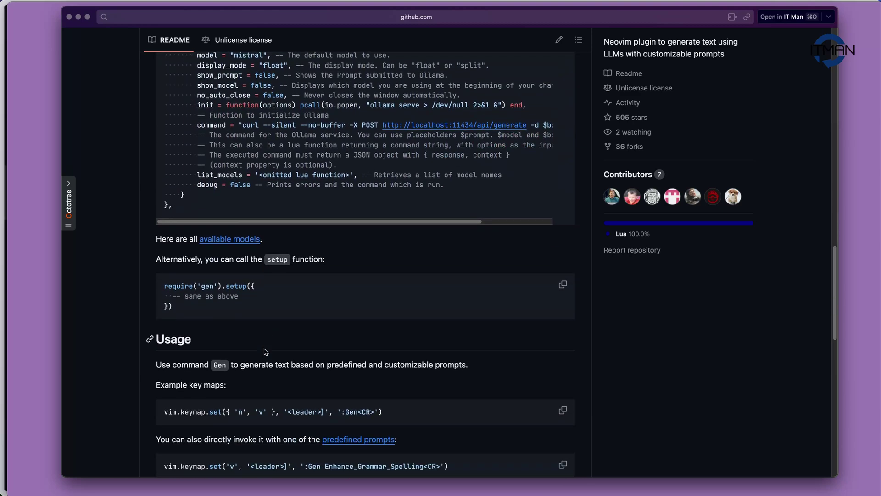
pyautogui.scroll(-5, 261, 351)
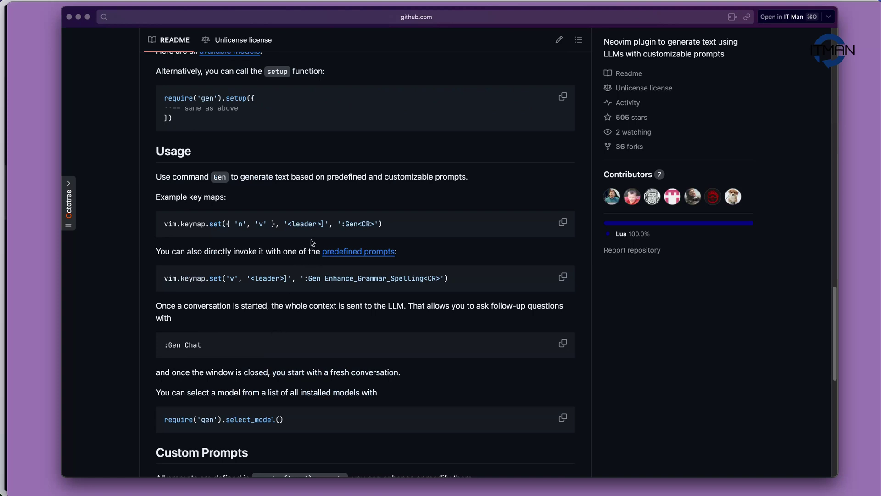
# - Highlight the first keymap's 'n' and 'v' modes and its :Gen command
pyautogui.doubleClick(234, 223)
pyautogui.click(240, 224)
pyautogui.doubleClick(257, 223)
pyautogui.click(257, 224)
pyautogui.moveTo(342, 223); pyautogui.dragTo(362, 224)
# - Highlight the second keymap's visual mode, leader and Gen Enhance_Grammar_Spelling call
pyautogui.moveTo(221, 279); pyautogui.dragTo(240, 278)
pyautogui.moveTo(303, 278); pyautogui.dragTo(375, 278)
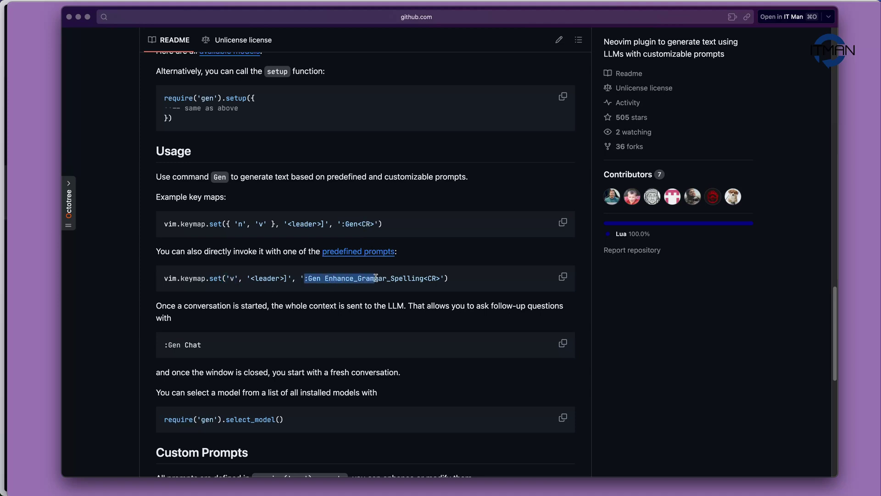
pyautogui.click(376, 278)
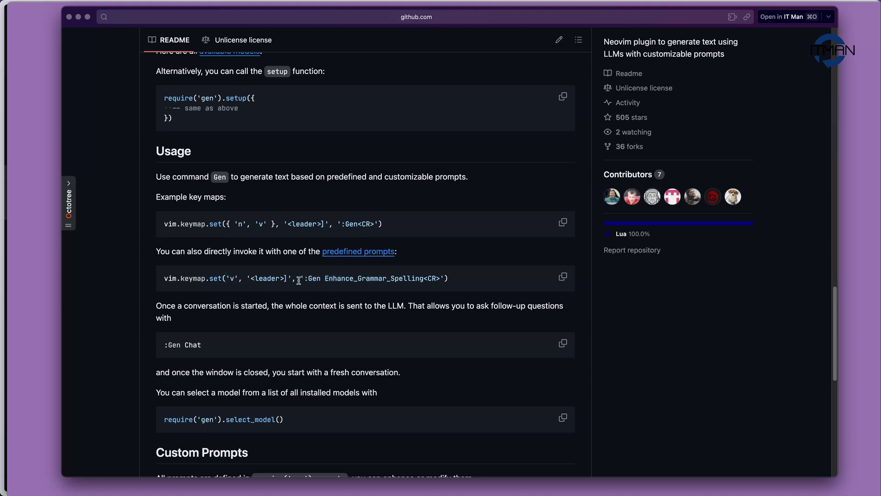
pyautogui.doubleClick(258, 278)
pyautogui.click(286, 278)
pyautogui.scroll(-2, 334, 315)
pyautogui.scroll(-3, 334, 315)
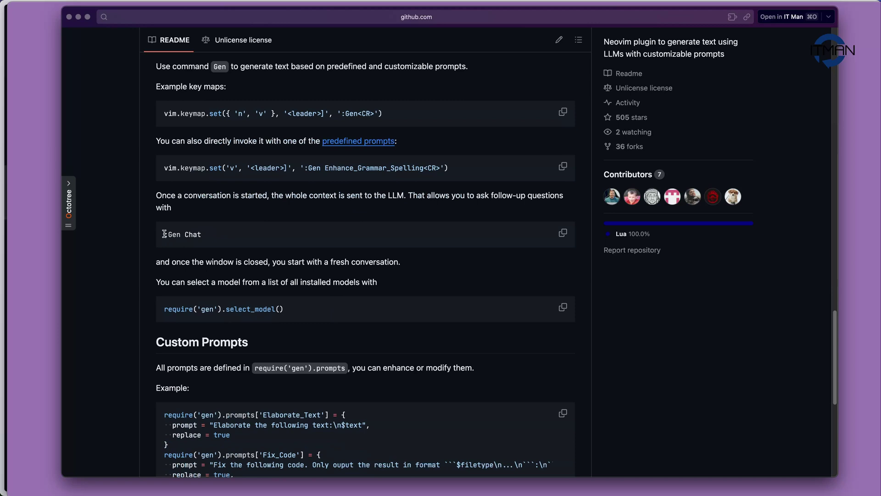
# - Highlight the :Gen Chat follow-up command and the select_model call
pyautogui.moveTo(164, 234); pyautogui.dragTo(203, 235)
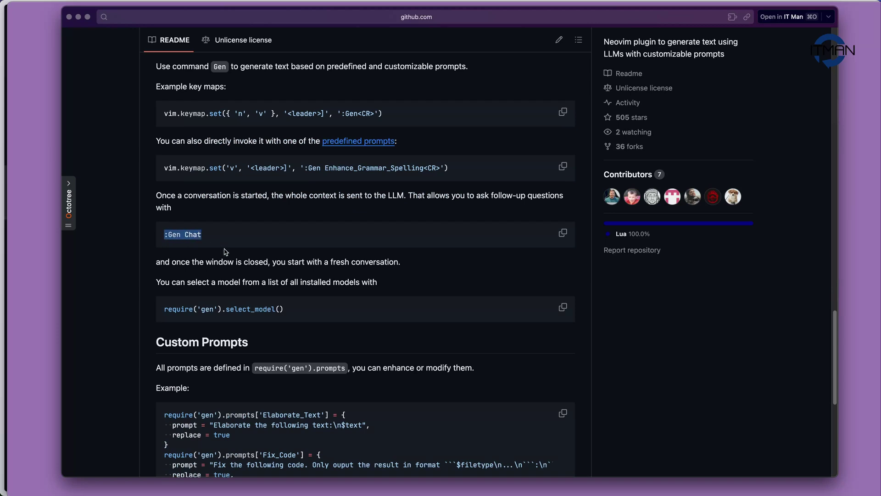
pyautogui.scroll(-1, 376, 382)
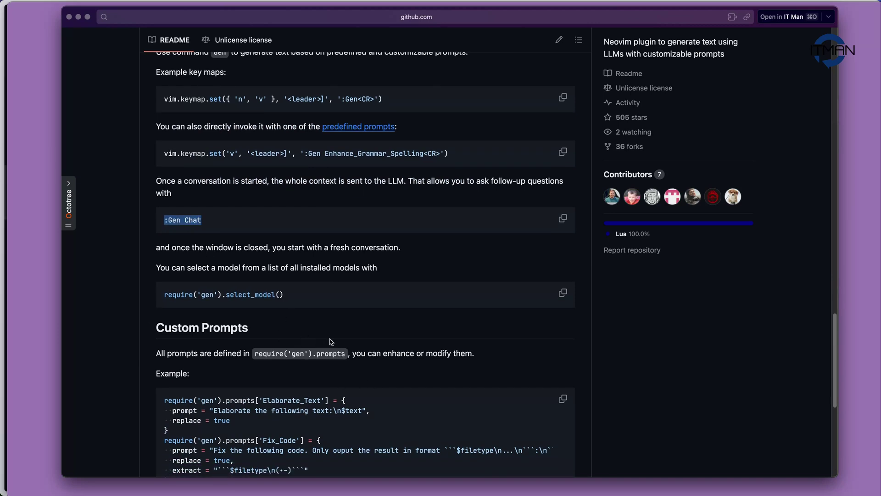
pyautogui.moveTo(164, 295); pyautogui.dragTo(289, 299)
pyautogui.click(308, 298)
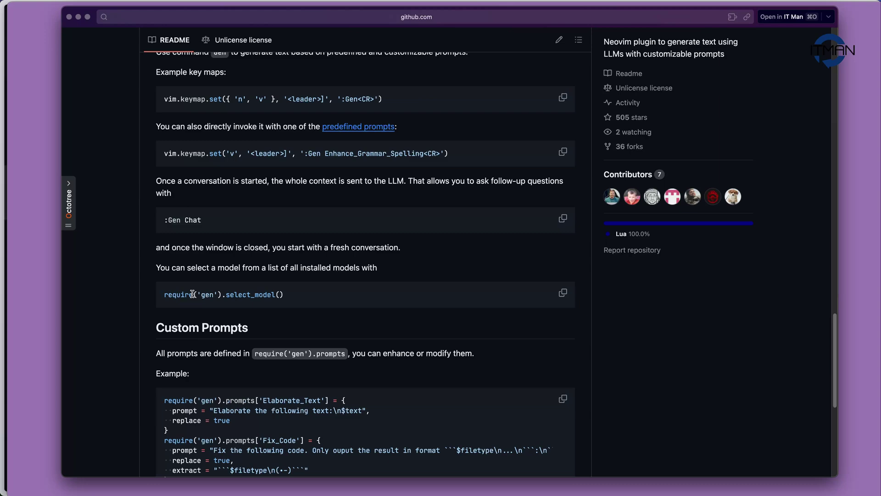
pyautogui.scroll(-5, 200, 297)
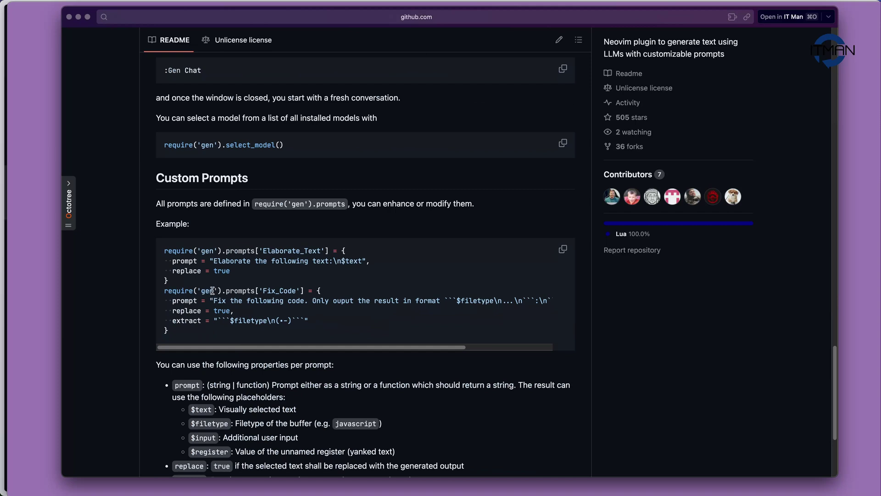
# - Highlight lines of the custom prompts example code
pyautogui.moveTo(183, 254); pyautogui.dragTo(236, 302)
pyautogui.click(247, 308)
pyautogui.scroll(-2, 246, 308)
pyautogui.scroll(-1, 246, 308)
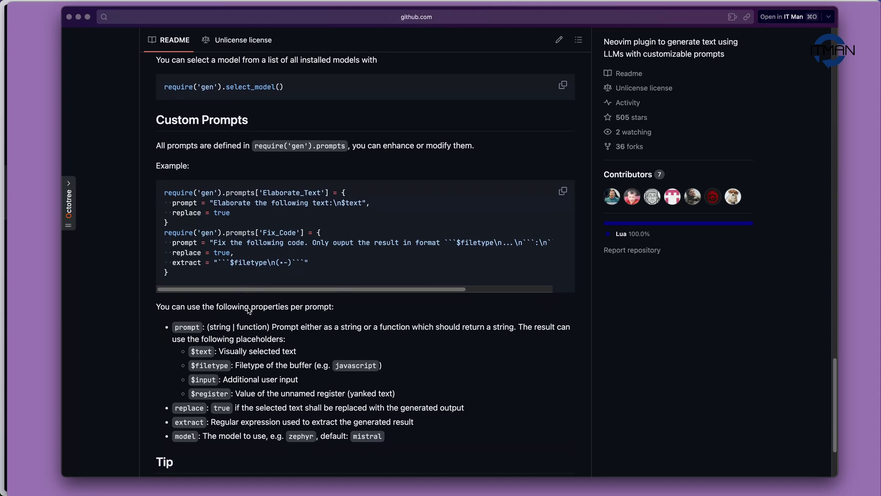
pyautogui.scroll(-1, 247, 309)
pyautogui.scroll(-1, 247, 308)
pyautogui.scroll(-2, 247, 308)
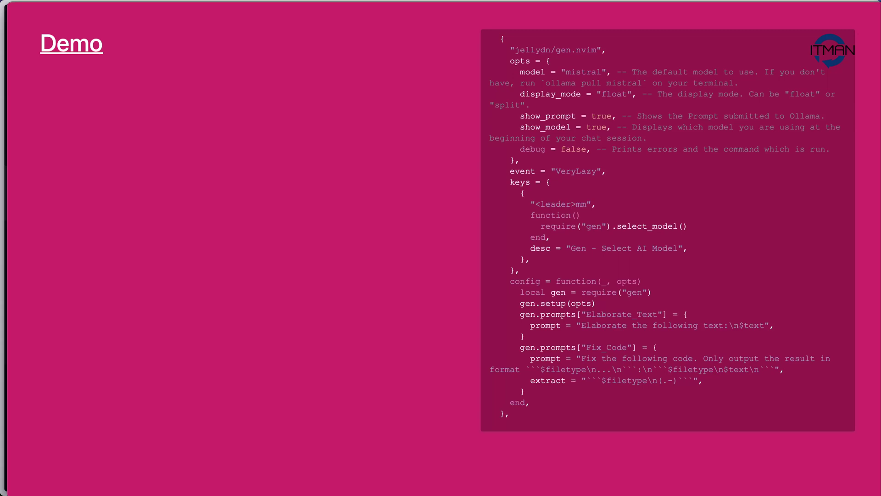
pyautogui.moveTo(23, 8)
pyautogui.press('super+Tab')
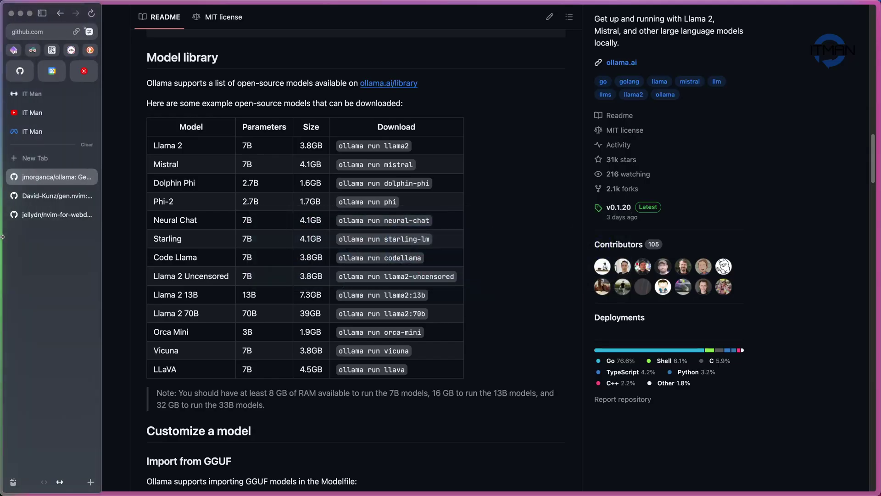
pyautogui.click(41, 198)
pyautogui.scroll(1, 281, 264)
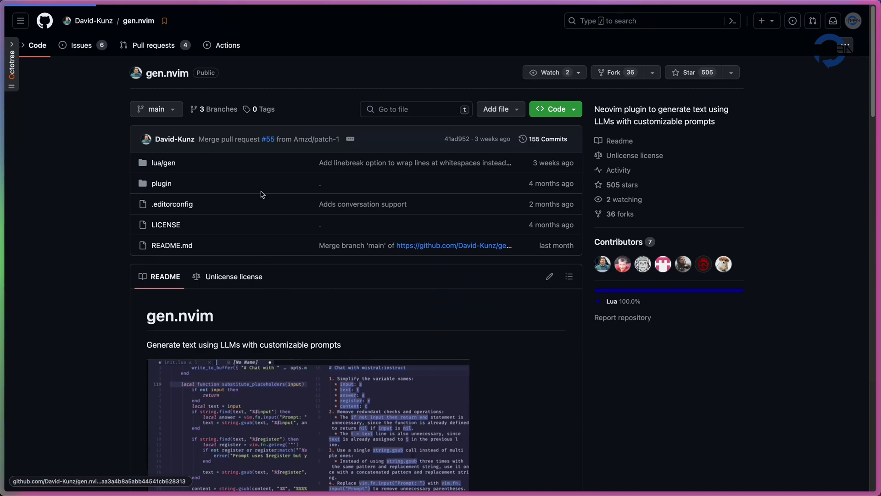
pyautogui.click(207, 186)
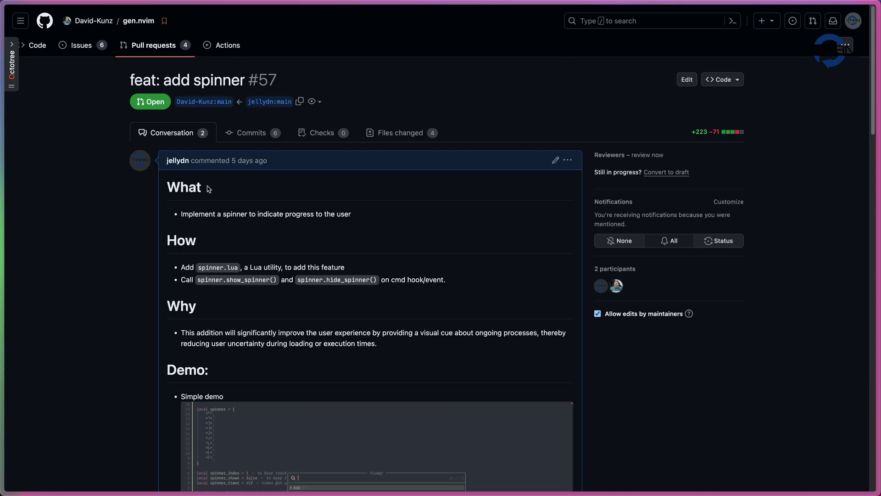
pyautogui.scroll(-5, 237, 266)
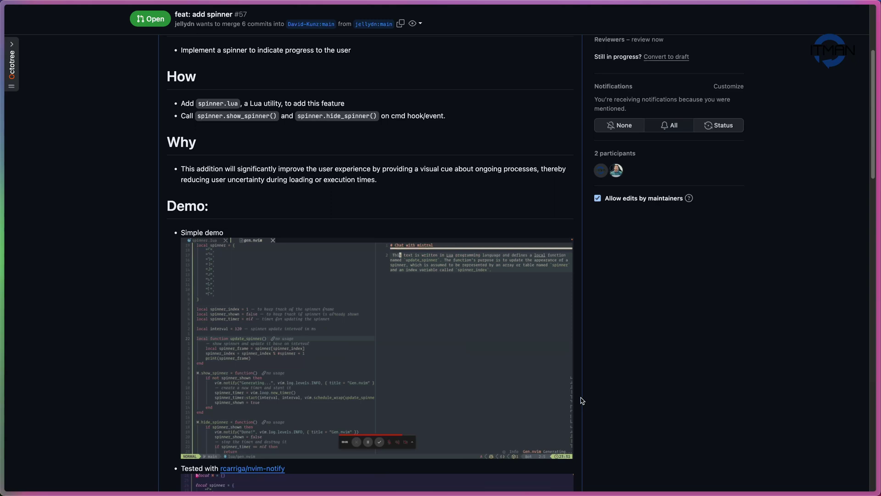
pyautogui.scroll(-1, 580, 400)
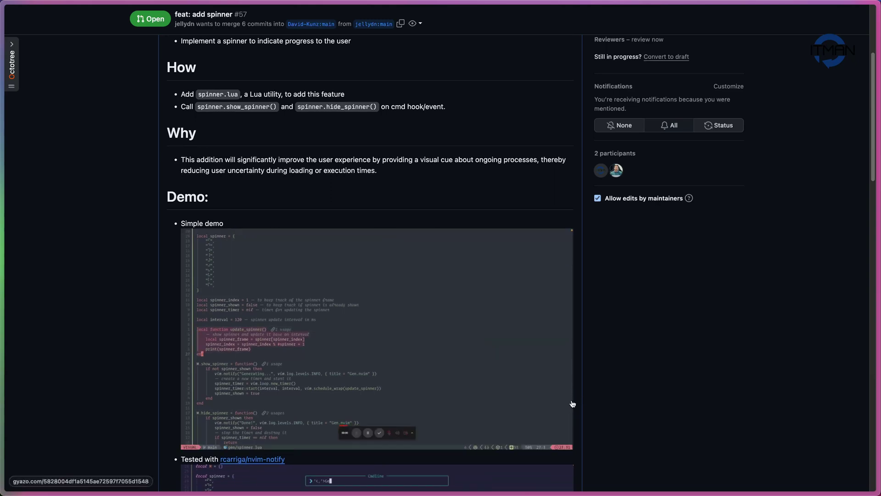
pyautogui.scroll(1, 561, 422)
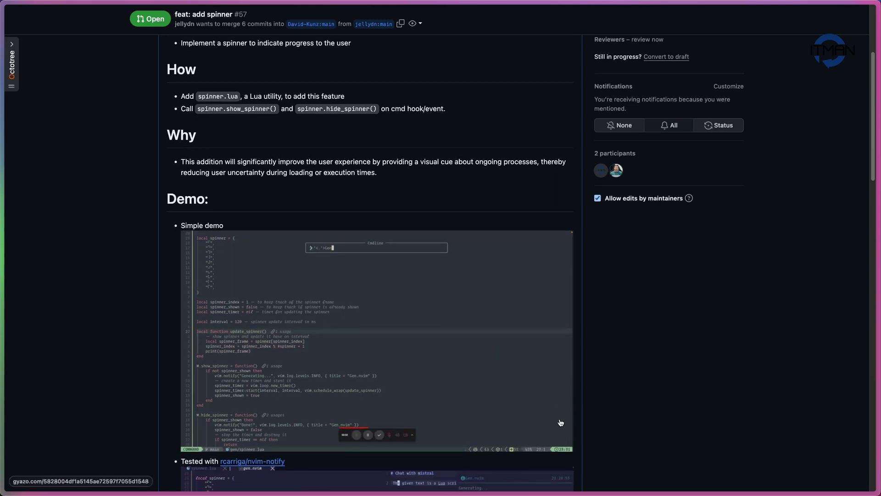
pyautogui.scroll(1, 560, 422)
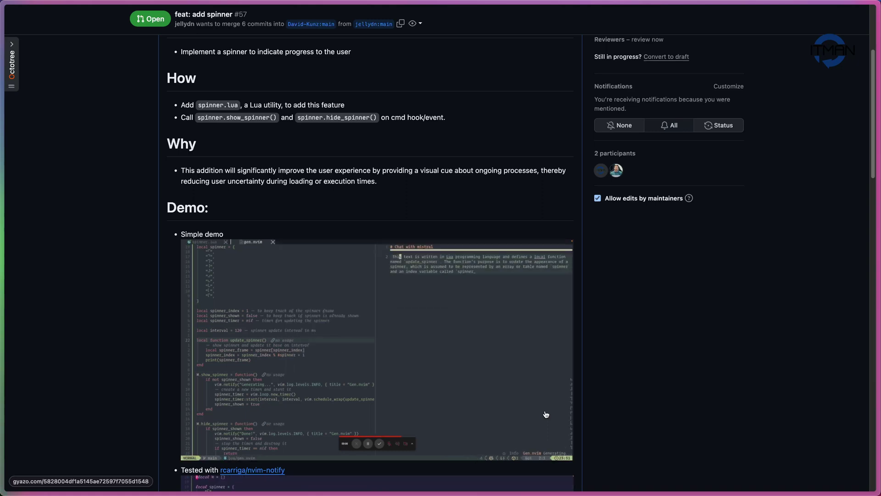
pyautogui.scroll(-5, 545, 414)
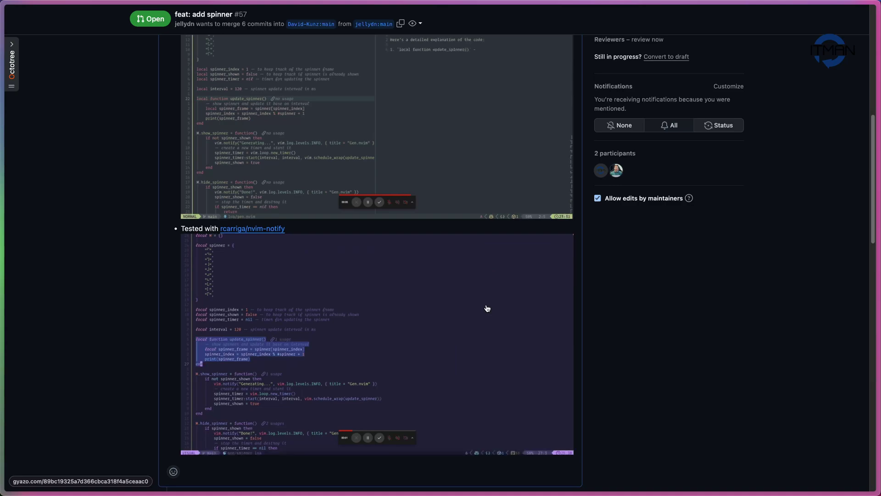
pyautogui.scroll(-4, 414, 329)
pyautogui.scroll(-5, 416, 328)
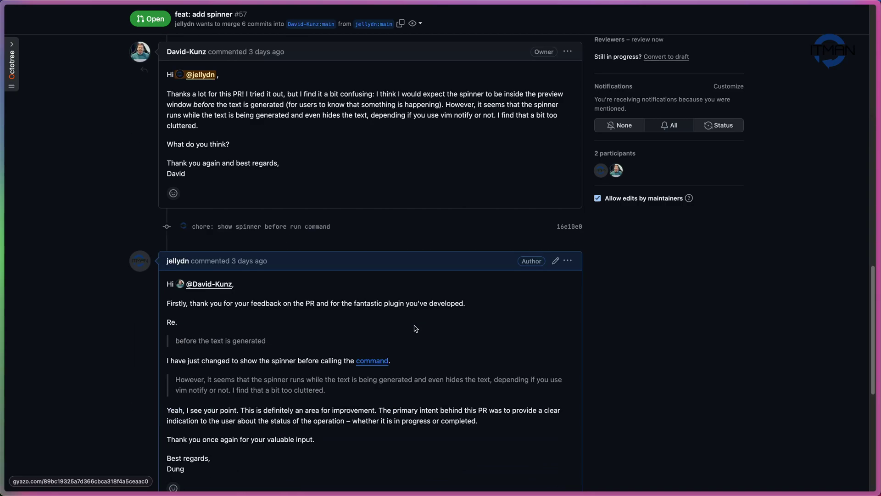
pyautogui.scroll(-2, 415, 329)
pyautogui.scroll(-4, 415, 328)
pyautogui.scroll(6, 415, 328)
pyautogui.scroll(10, 414, 330)
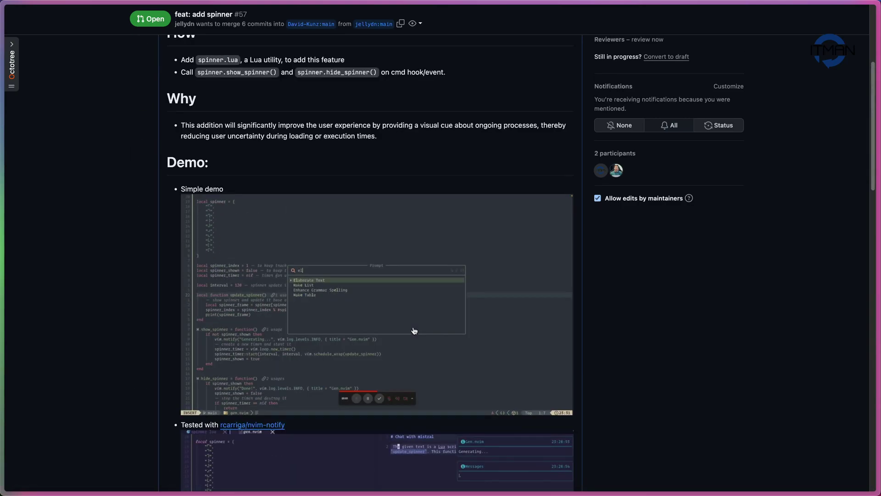
pyautogui.scroll(5, 414, 331)
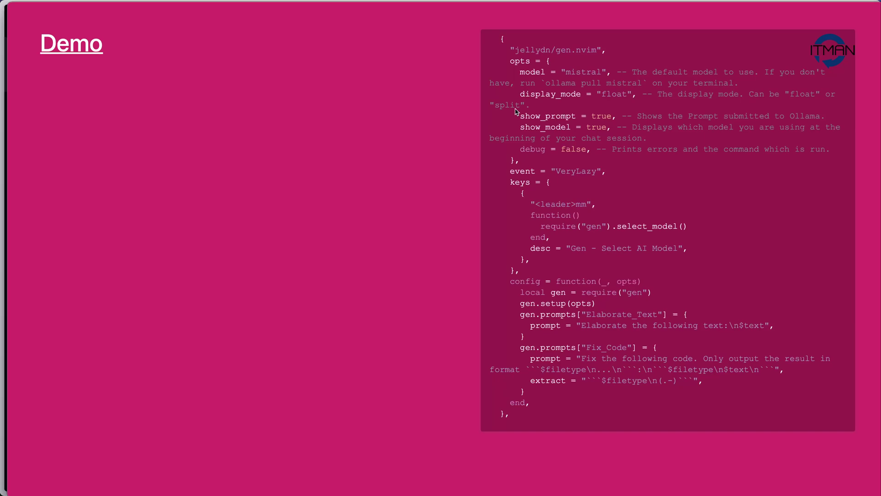
# - Return to the browser and open the nvim-for-webdev starter template repository
pyautogui.press('super+Tab')
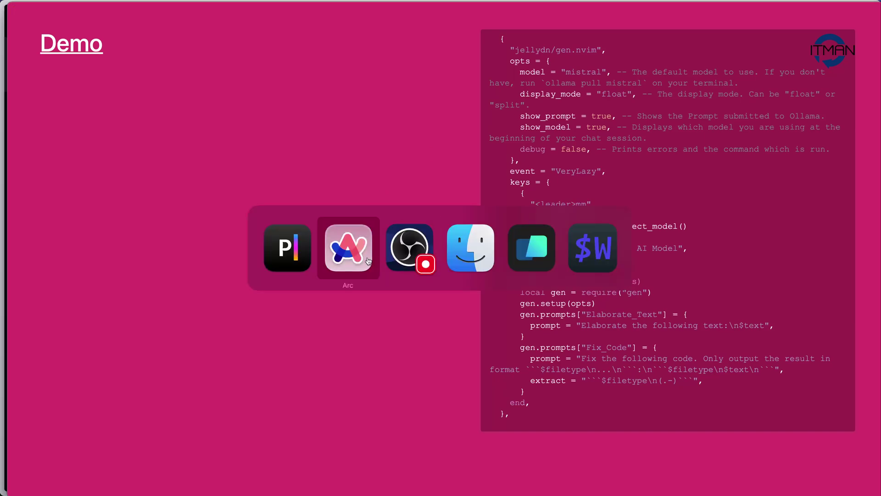
pyautogui.click(45, 216)
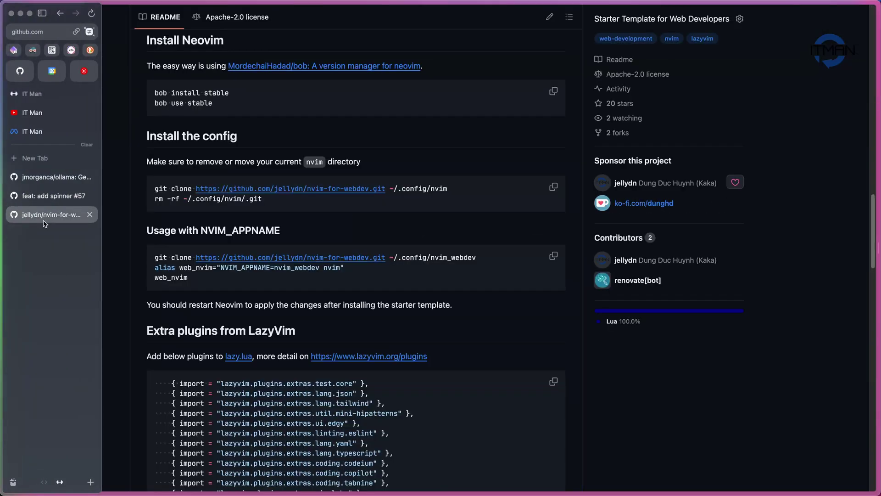
pyautogui.scroll(3, 315, 314)
pyautogui.scroll(4, 315, 314)
pyautogui.scroll(3, 314, 313)
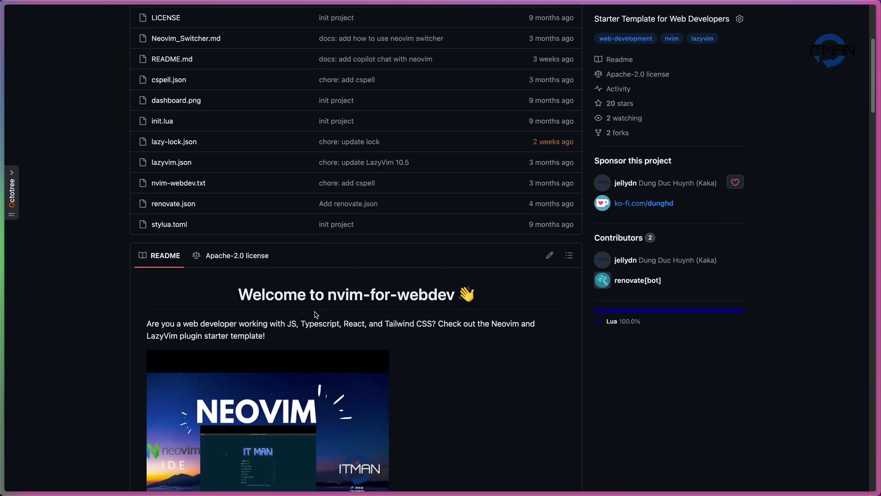
pyautogui.scroll(4, 314, 314)
pyautogui.scroll(1, 314, 314)
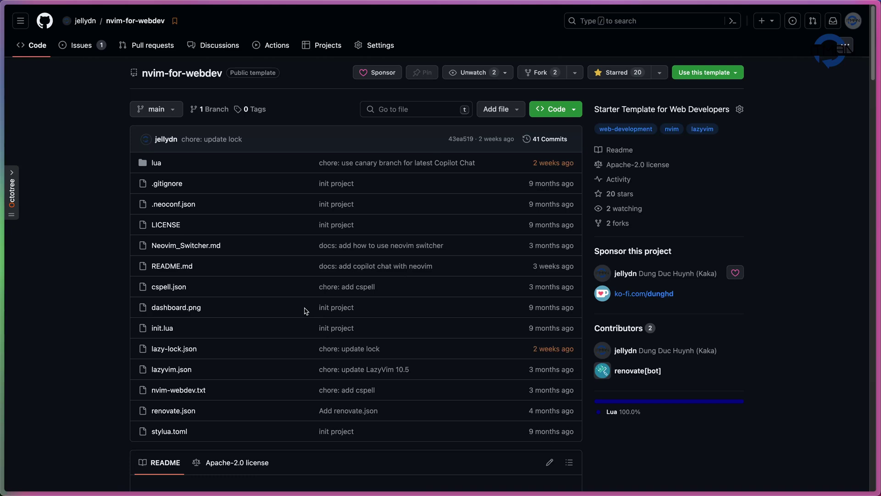
pyautogui.scroll(-3, 305, 310)
pyautogui.scroll(-3, 306, 310)
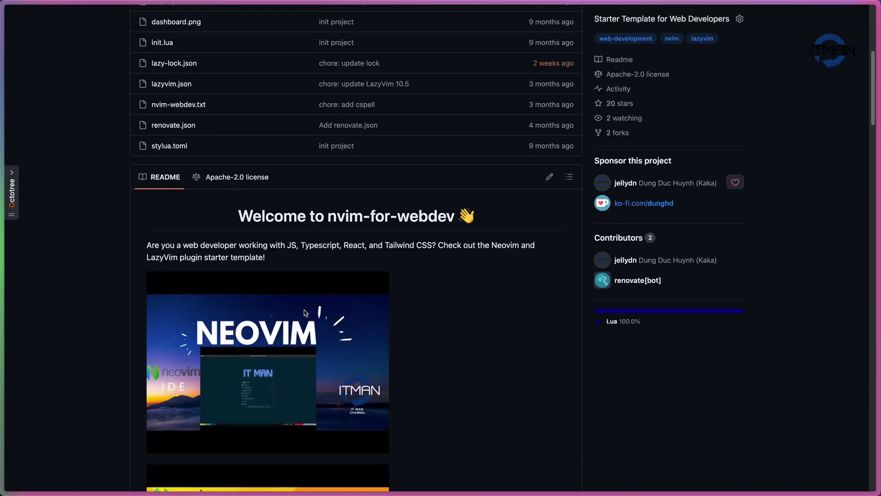
pyautogui.scroll(-1, 305, 313)
pyautogui.scroll(-6, 305, 312)
pyautogui.scroll(-6, 305, 313)
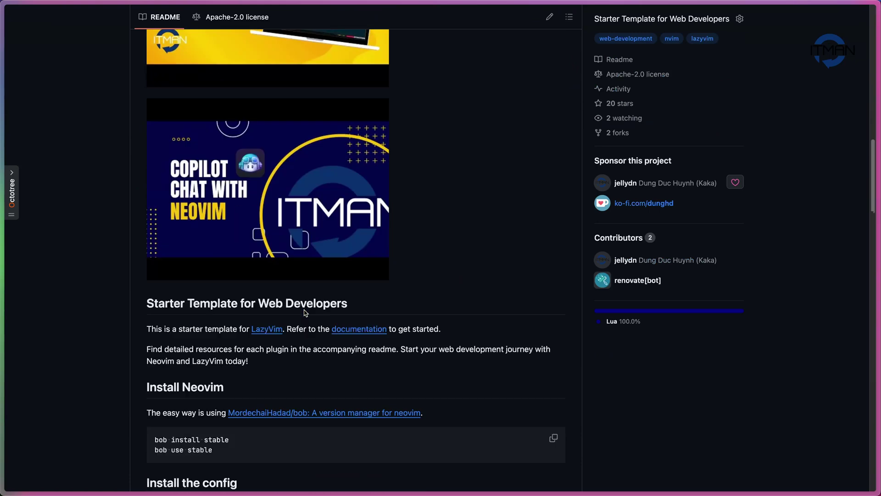
pyautogui.scroll(-6, 304, 312)
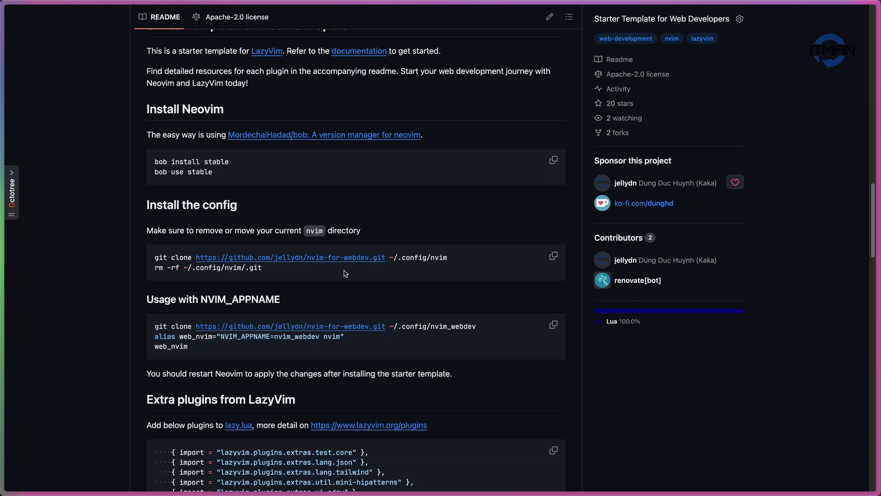
pyautogui.moveTo(213, 299)
pyautogui.scroll(-1, 232, 339)
pyautogui.scroll(-1, 234, 344)
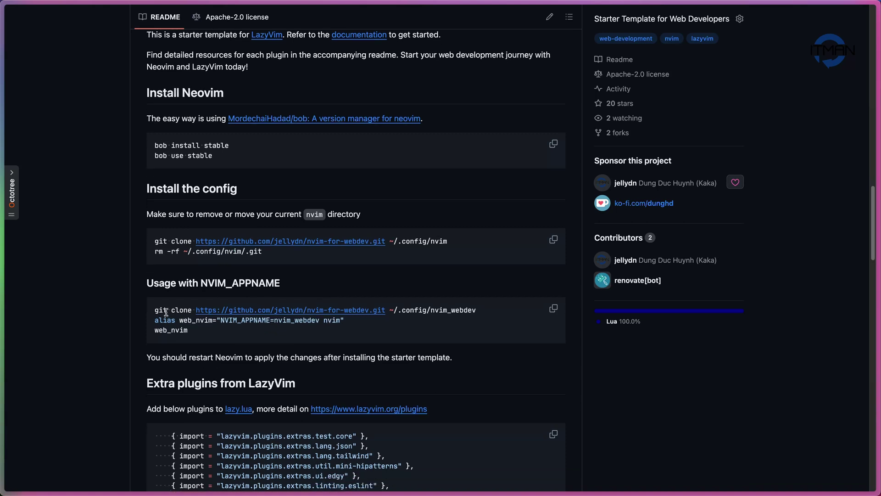
pyautogui.moveTo(155, 310); pyautogui.dragTo(352, 327)
pyautogui.hotkey('ctrl', 'c')
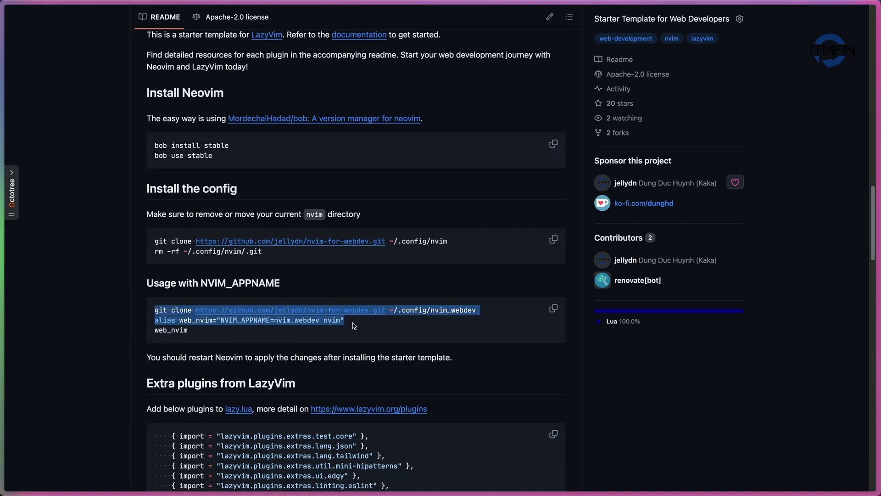
# - Launch WezTerm and run the pasted git clone and web_nvim alias commands
pyautogui.press('super+space')
pyautogui.write('w')
pyautogui.press('Return')
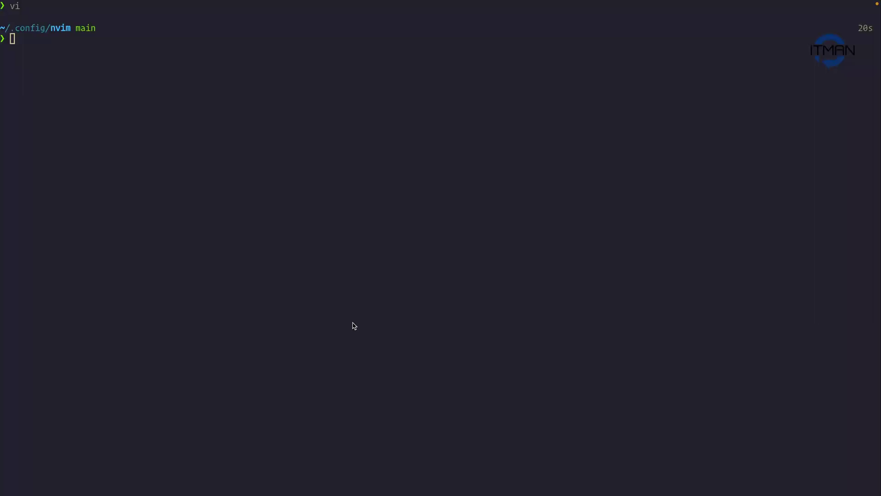
pyautogui.hotkey('ctrl', 'shift', 'v')
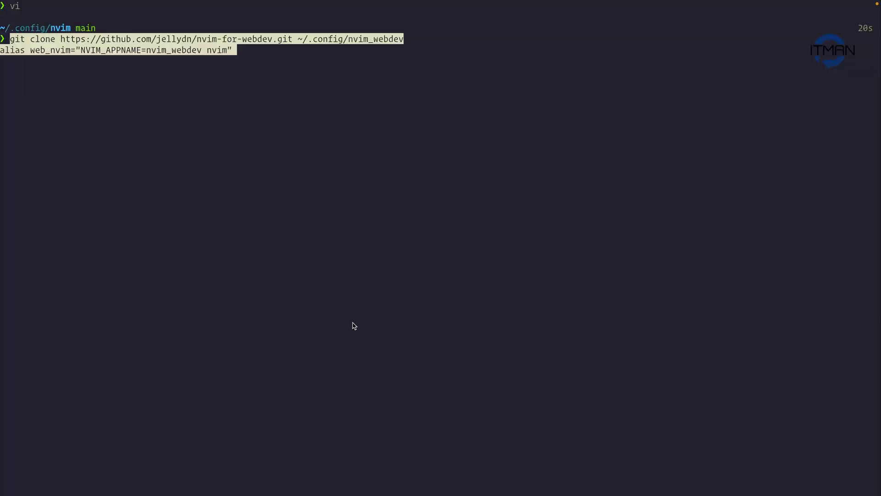
pyautogui.press('Return')
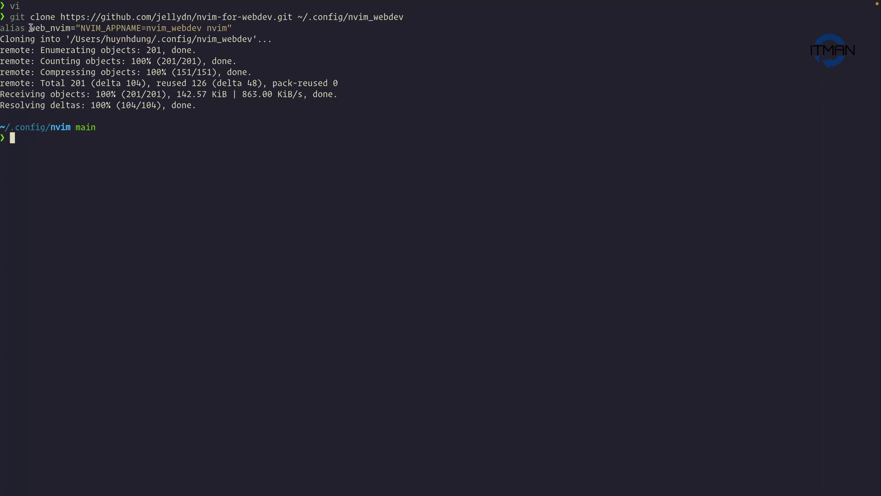
pyautogui.write('web_nvi')
pyautogui.write('m')
# - Start Neovim with the web_nvim config, update all plugins in Lazy, and open the file finder
pyautogui.press('Return')
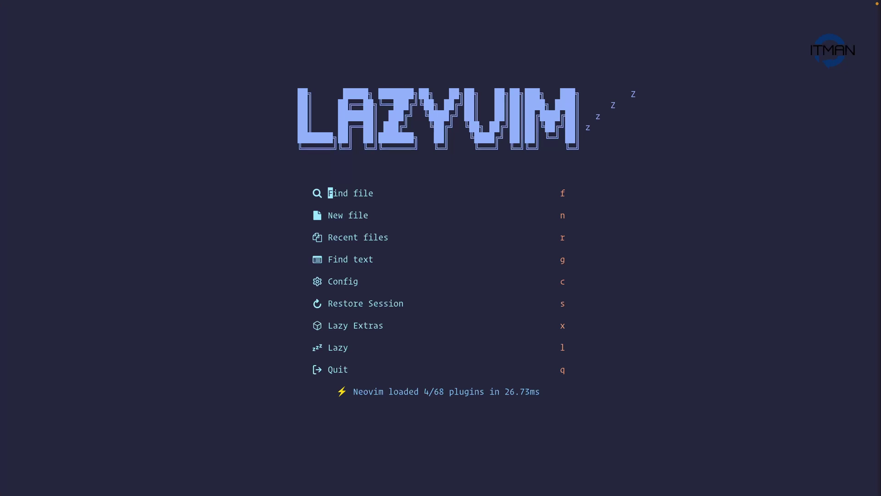
pyautogui.press('l')
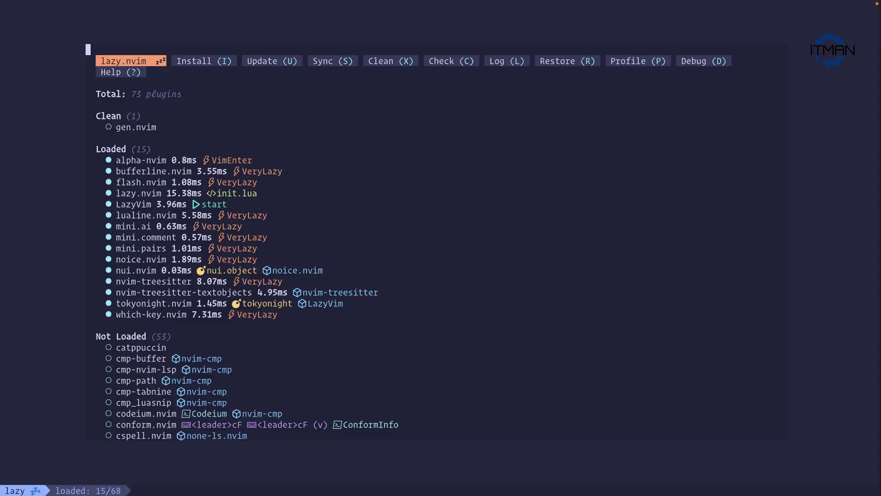
pyautogui.hotkey('shift', 'u')
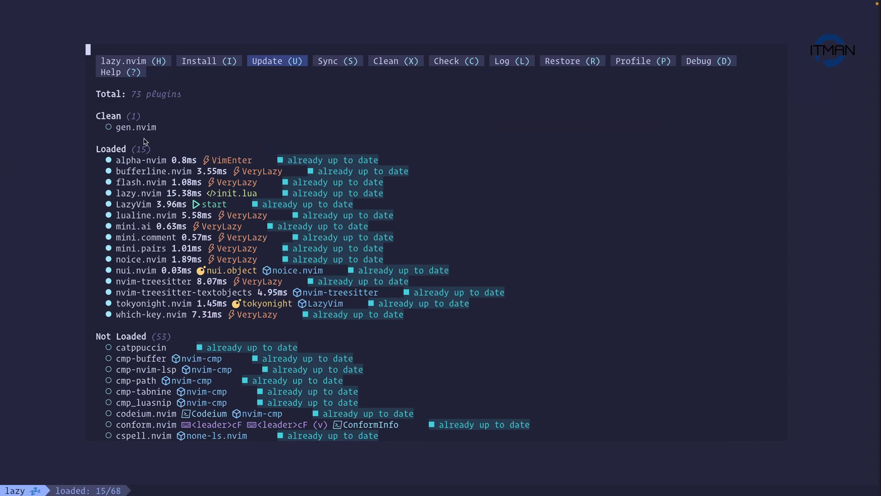
pyautogui.press('q')
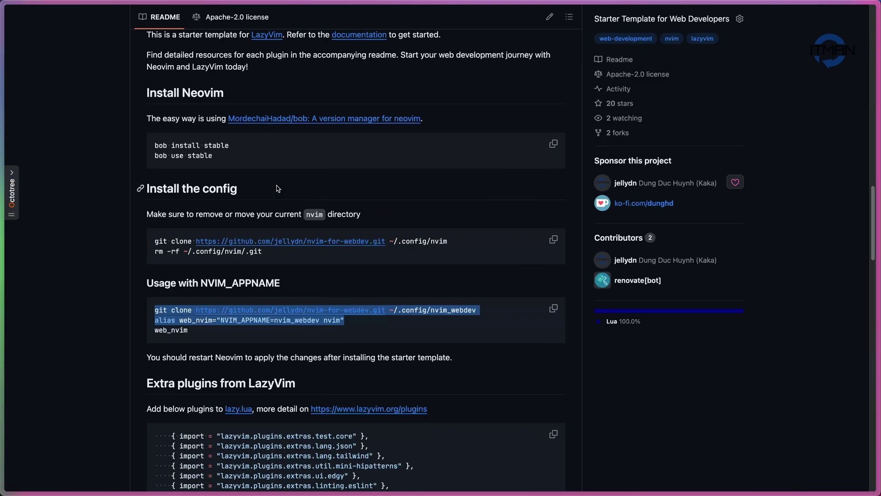
pyautogui.scroll(-3, 274, 241)
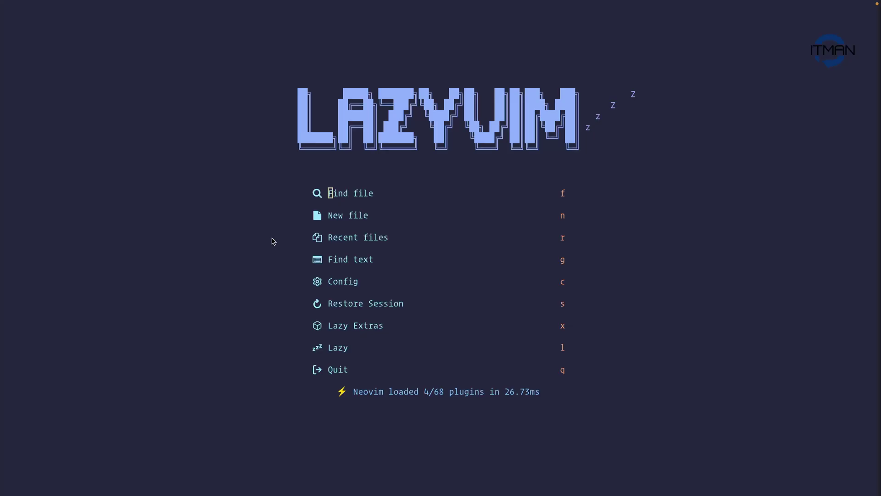
pyautogui.press('f')
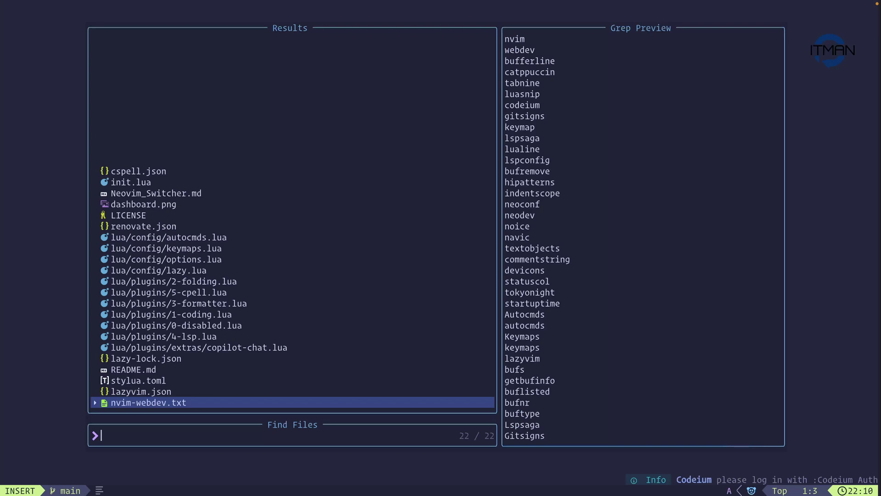
pyautogui.write('ex')
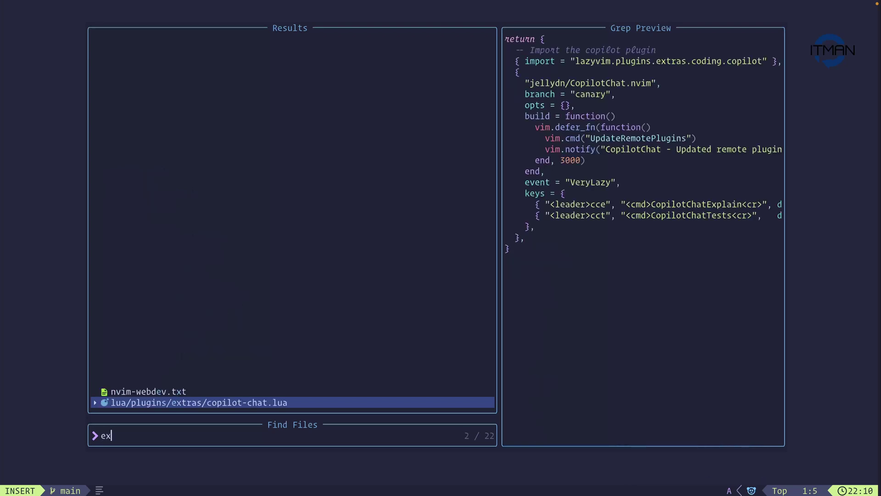
# - From copilot-chat.lua, add gen-nvim.lua to the extras folder in Neo-tree and edit it despite the swap warning
pyautogui.press('Return')
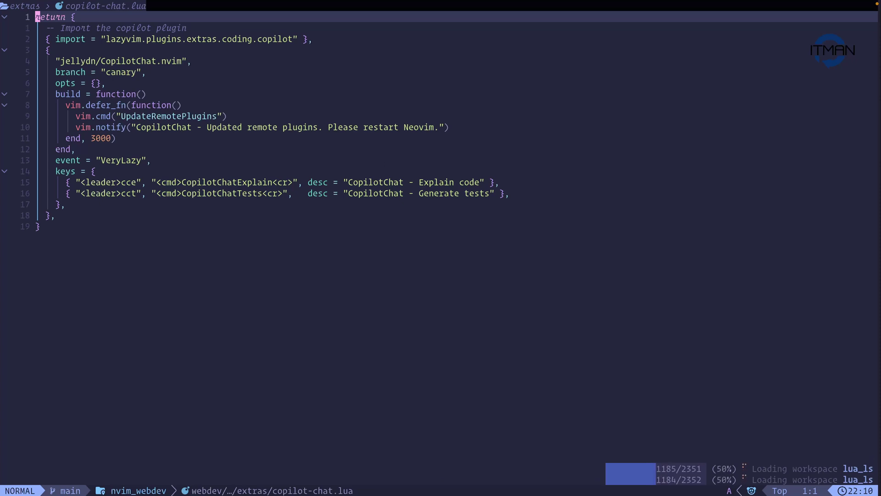
pyautogui.press('space')
pyautogui.press('e')
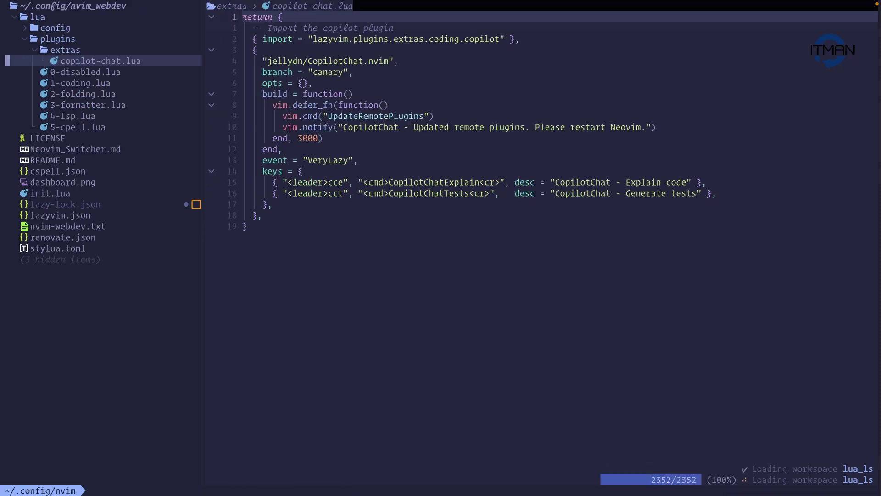
pyautogui.press('a')
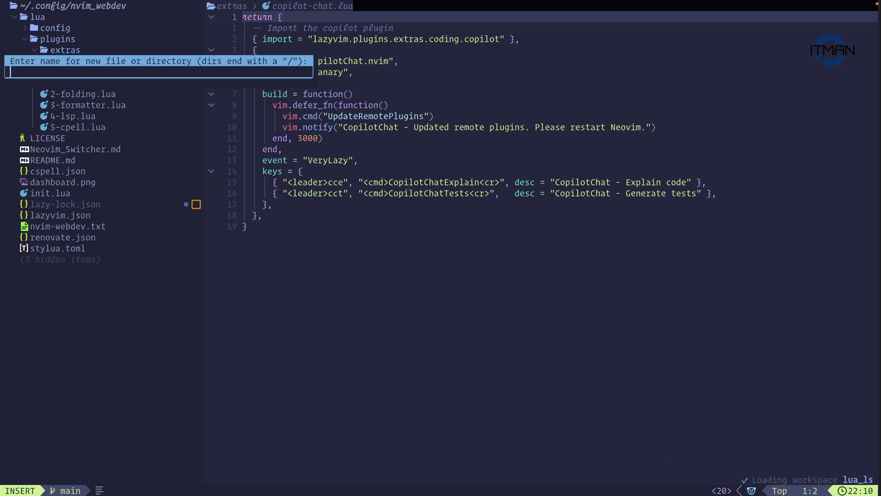
pyautogui.write('gen-nvim.')
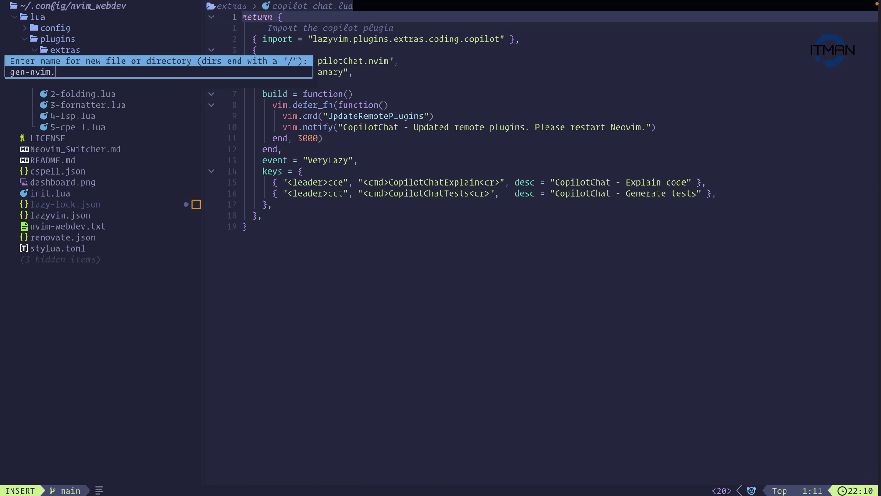
pyautogui.write('lua')
pyautogui.press('Return')
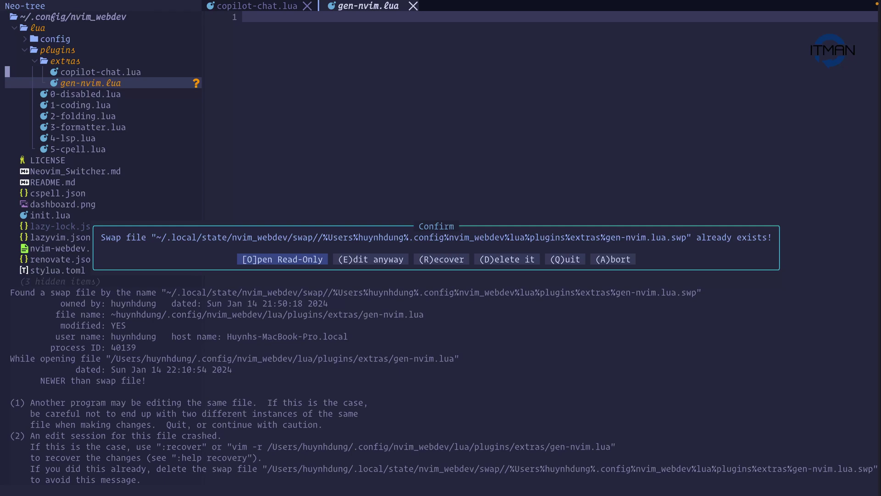
pyautogui.press('e')
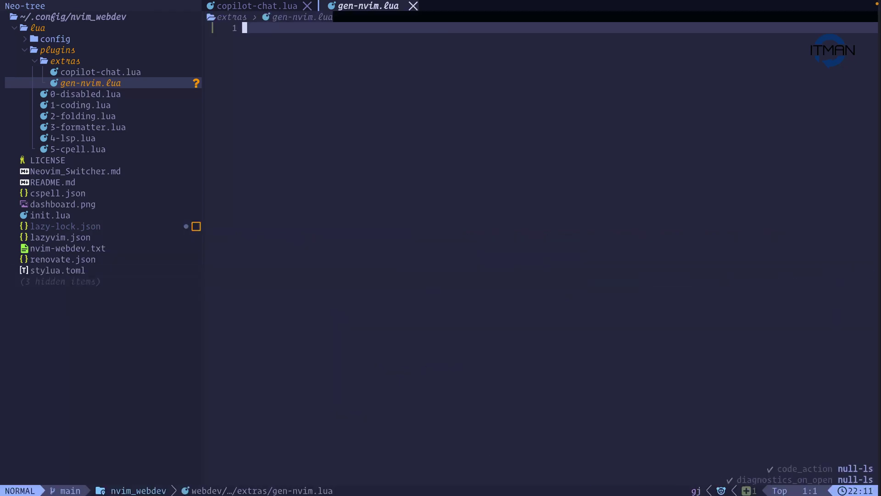
# - Close the folder tree and enter insert mode in the empty gen-nvim.lua
pyautogui.press('space')
pyautogui.press('e')
pyautogui.press('i')
# - In iA Presenter, select the entire gen.nvim code block on the Demo slide
pyautogui.press('super+Tab')
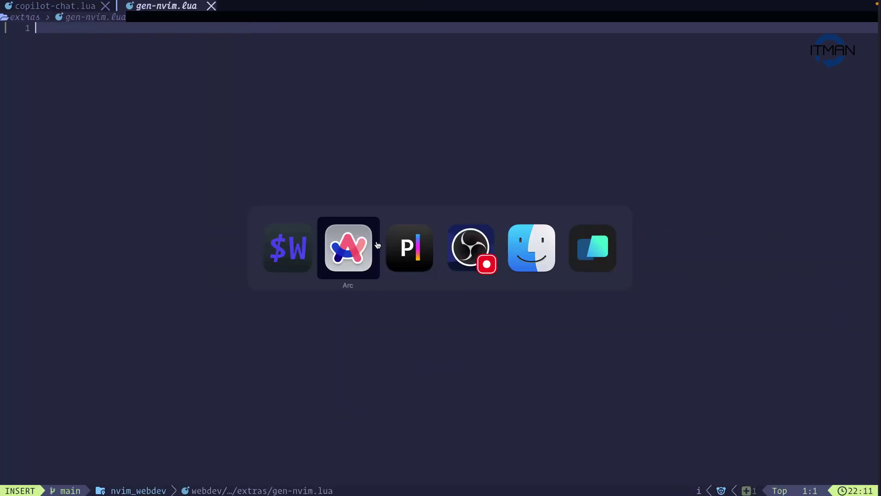
pyautogui.click(415, 257)
pyautogui.press('super+Tab')
pyautogui.click(410, 255)
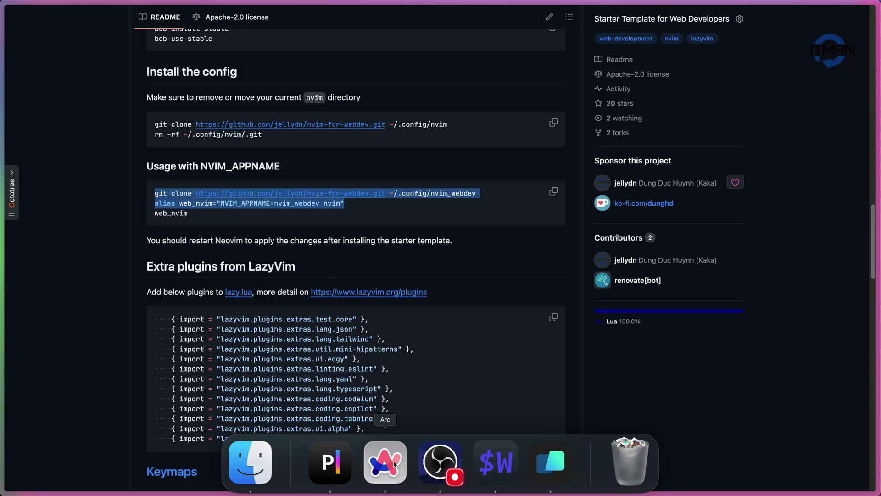
pyautogui.click(331, 464)
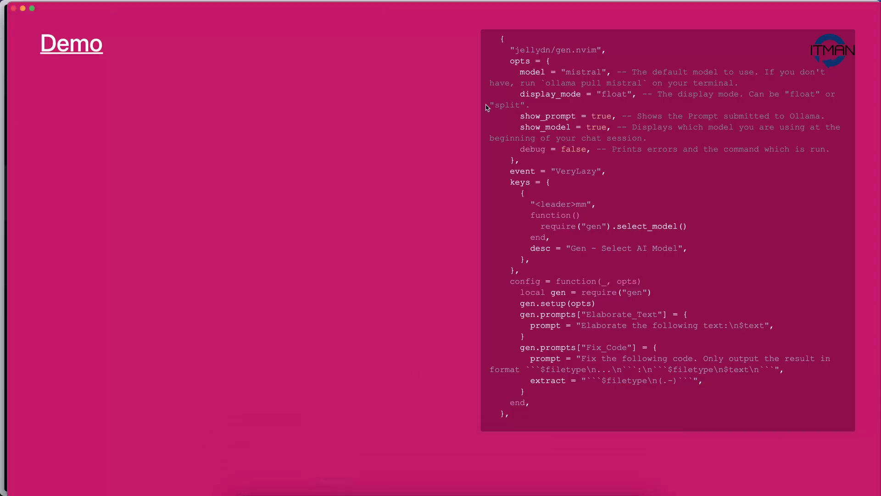
pyautogui.moveTo(500, 36)
pyautogui.mouseDown()
pyautogui.moveTo(508, 62)
pyautogui.moveTo(502, 38)
pyautogui.mouseUp()
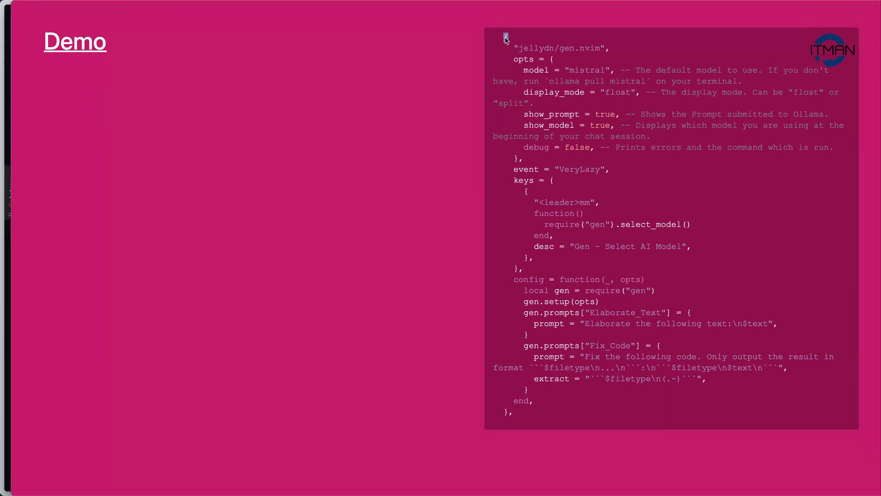
pyautogui.moveTo(506, 42); pyautogui.dragTo(532, 399)
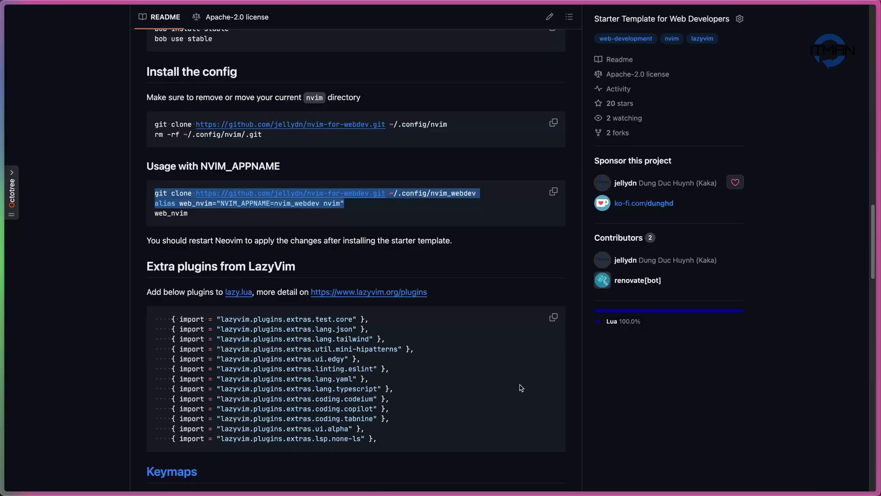
pyautogui.press('super+Tab')
pyautogui.press('super+Tab')
# - Paste the gen.nvim spec into gen-nvim.lua as a returned table and save it formatted
pyautogui.write('{     "jellydn/gen.nvim",     opts = {       model = "mistral", -- The default model to use. If you don\'t have, run `ollama pull mistral` on your terminal.       display_mode = "float", -- The display mode. Can be "float" or "split".       show_prompt = true, -- Shows the Prompt submitted to Ollama.       show_model = true, -- Displays which model you are using at the beginning of your chat session.       debug = false, -- Prints errors and the command which is run.     },     event = "VeryLazy",     keys = {       {         "<leader>mm",         function()           require("gen").select_model()         end,         desc = "Gen - Select AI Model",       },     },     config = function(_, opts)       local gen = require("gen")       gen.setup(opts)       gen.prompts["Elaborate_Text"] = {         prompt = "Elaborate the following text:\\n$text",       }       gen.prompts["Fix_Code"] = {         prompt = "Fix the following code. Only output the result in format ```$filetype\\n...\\n```:\\n```$filetype\\n$text\\n```",         extract = "```$filetype\\n(.-)```",       }     end,   },')
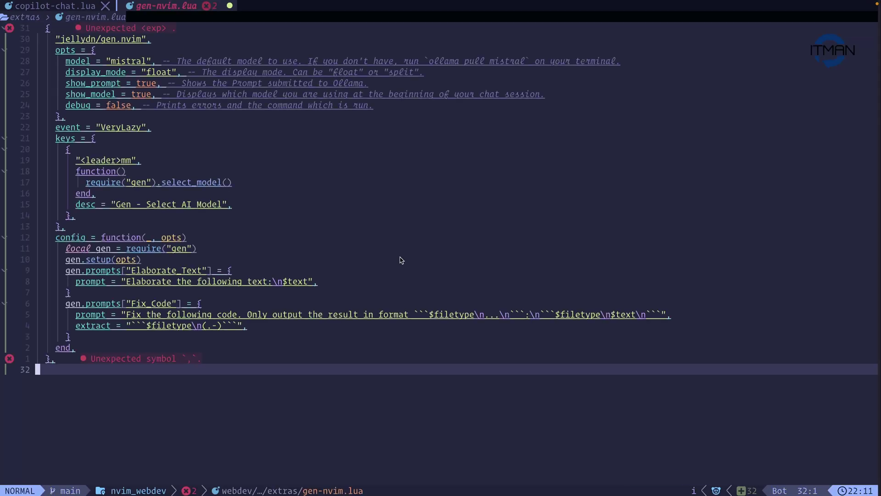
pyautogui.press('Escape')
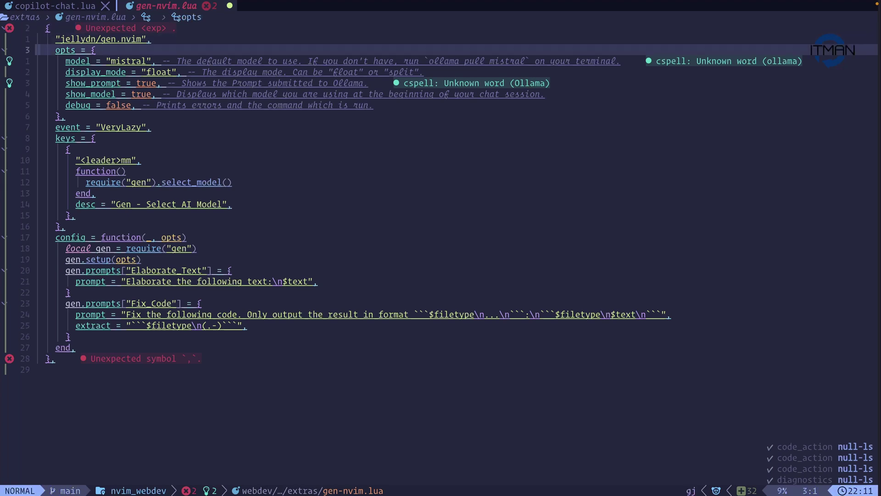
pyautogui.write('ireturn')
pyautogui.press('Escape')
pyautogui.press('j')
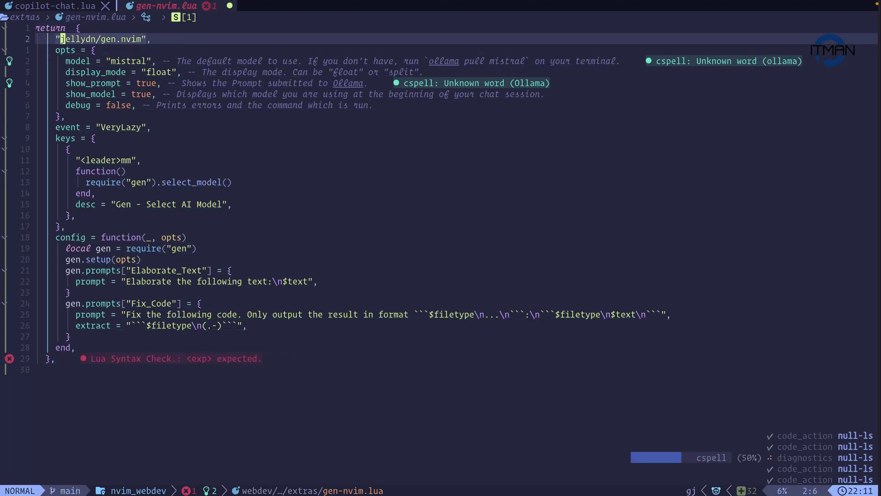
pyautogui.press('j')
pyautogui.press('j')
pyautogui.press('j')
pyautogui.press('j')
pyautogui.press('j')
pyautogui.press('j')
pyautogui.hotkey('ctrl', 's')
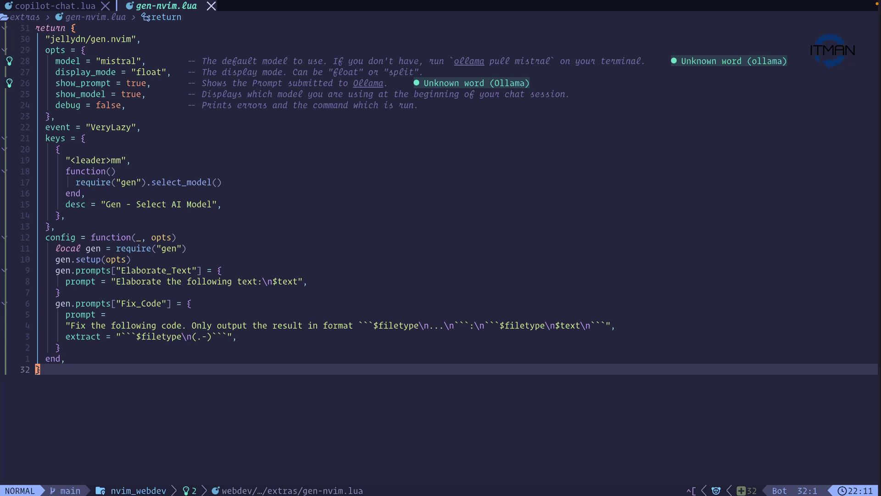
pyautogui.click(204, 95)
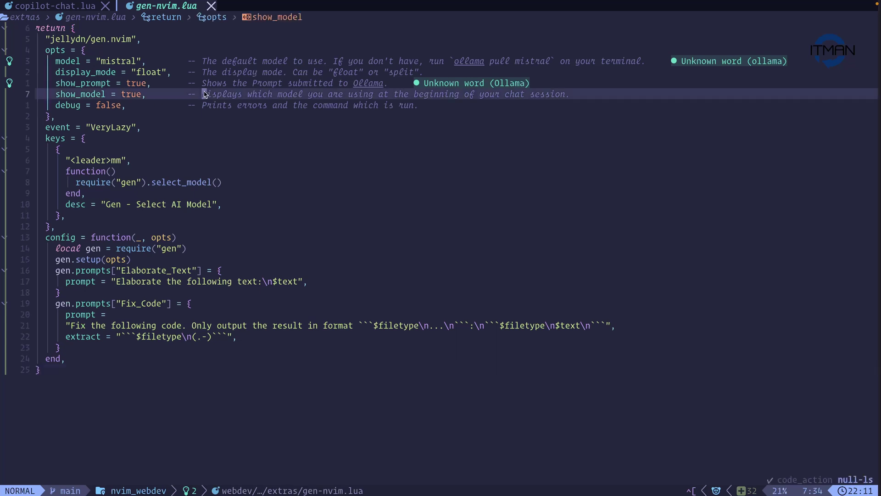
# - Run ollama ls in a floating terminal to list codellama, deepseek-coder, mistral and starling-lm
pyautogui.hotkey('ctrl', '/')
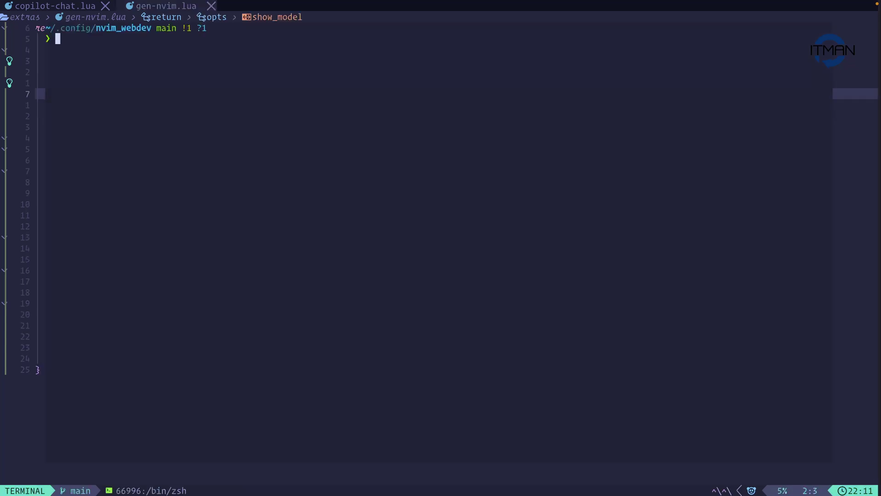
pyautogui.write('ol')
pyautogui.press('Right')
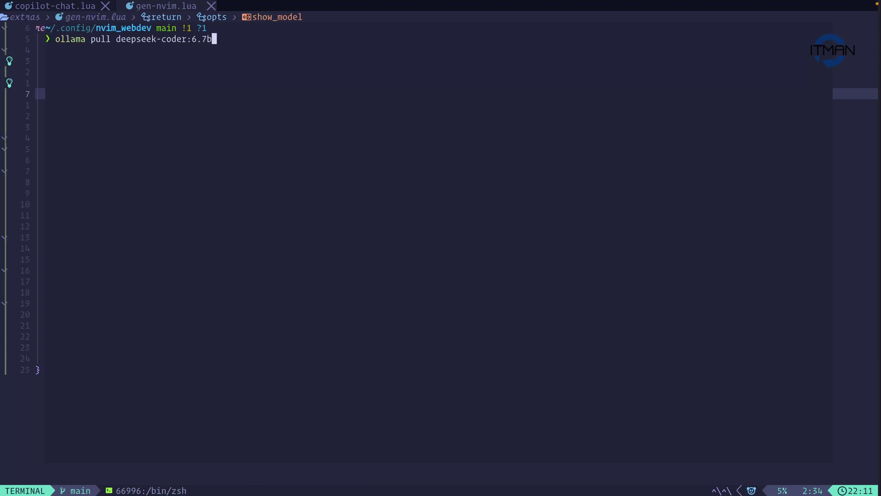
pyautogui.press('BackSpace')
pyautogui.press('BackSpace')
pyautogui.press('BackSpace')
pyautogui.press('BackSpace')
pyautogui.press('BackSpace')
pyautogui.press('BackSpace')
pyautogui.write('ls')
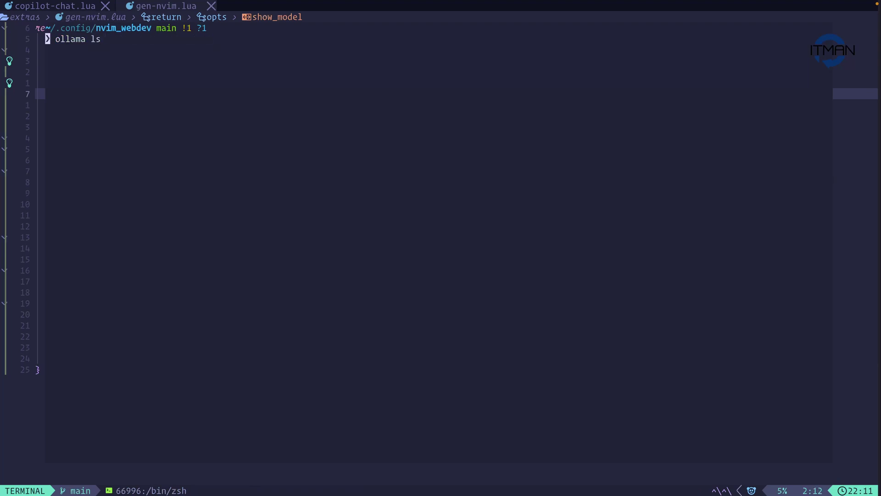
pyautogui.press('Return')
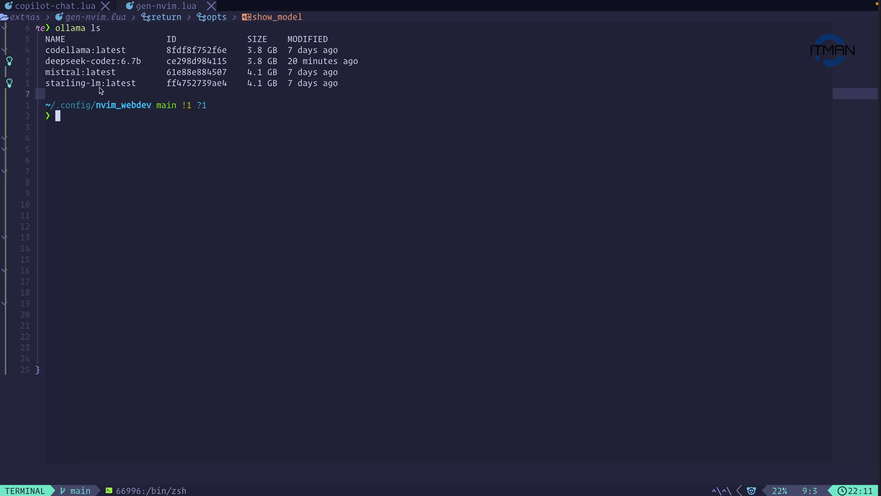
pyautogui.write('exit')
# - Back in gen-nvim.lua, change the display_mode value from float to split
pyautogui.press('Return')
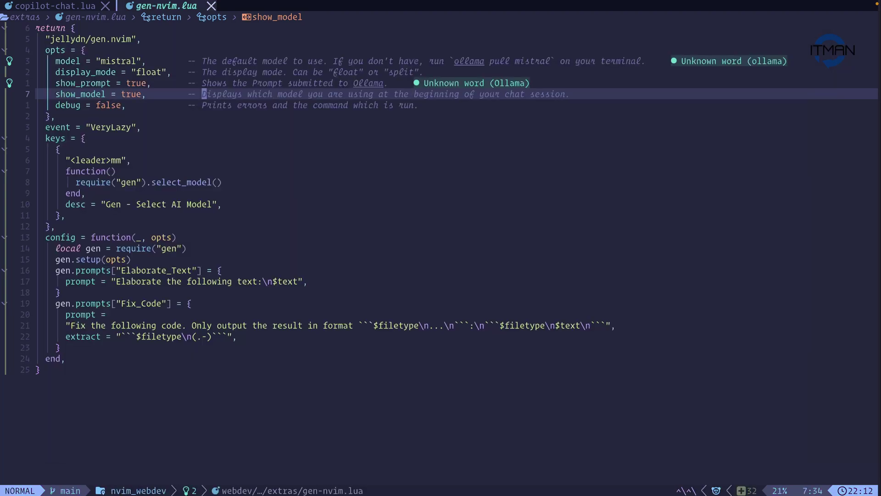
pyautogui.press('k')
pyautogui.press('k')
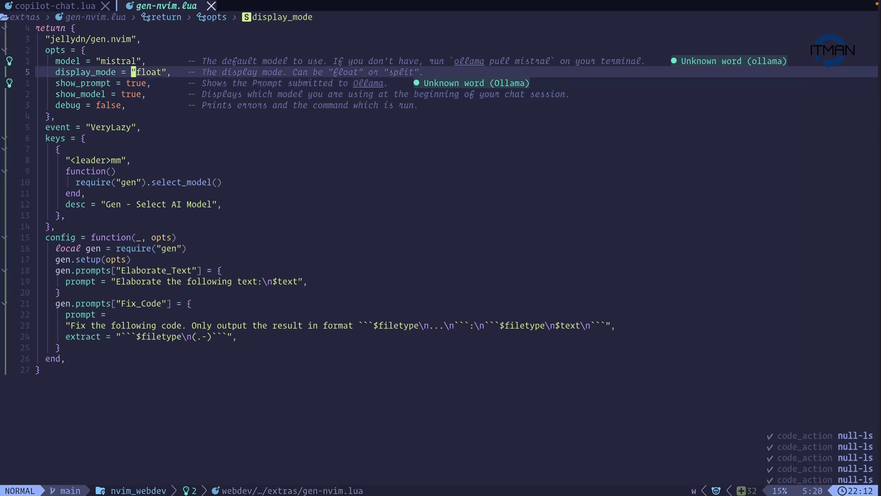
pyautogui.press('b')
pyautogui.press('b')
pyautogui.press('b')
pyautogui.press('v')
pyautogui.press('i')
pyautogui.press('"')
pyautogui.write('cs')
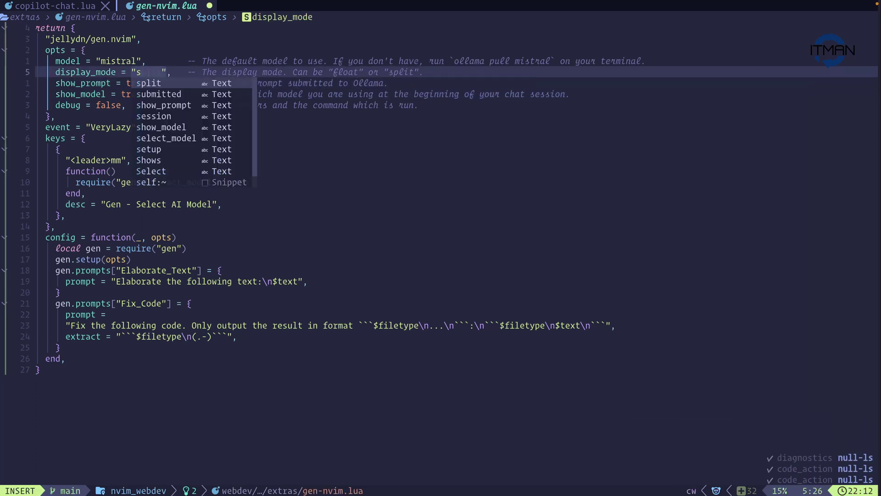
pyautogui.press('Return')
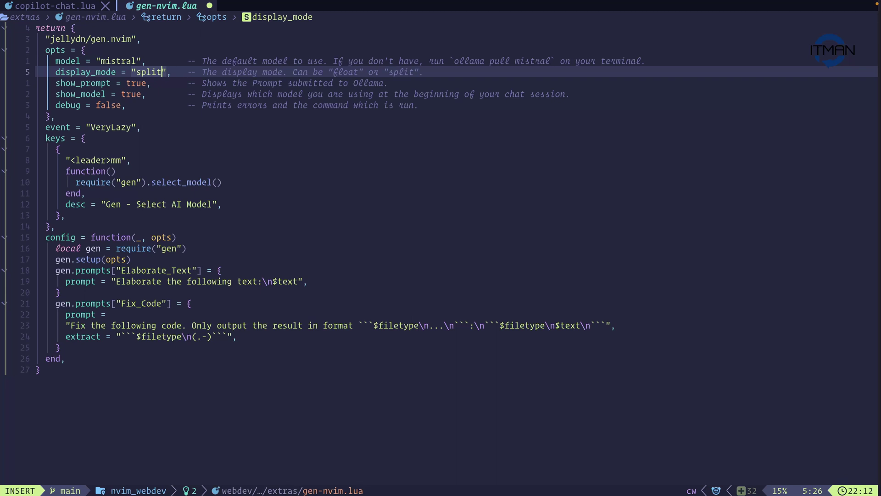
pyautogui.press('Escape')
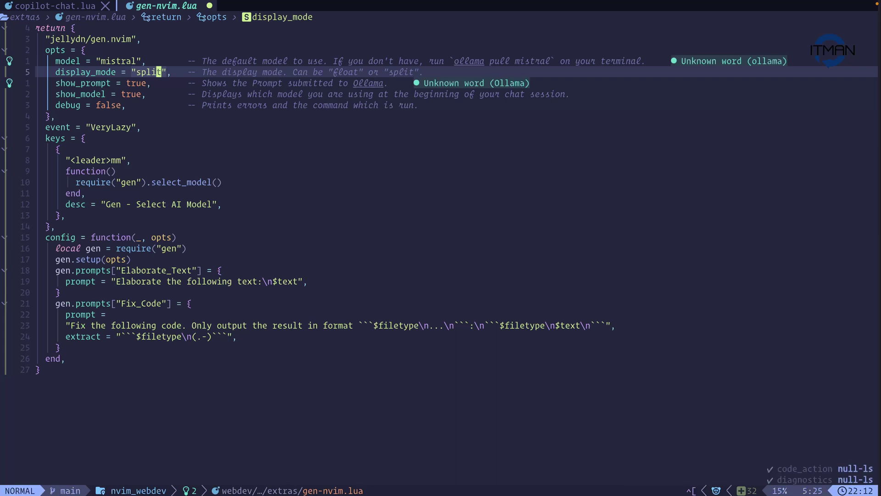
# - Review the show_prompt, show_model and debug options, then save gen-nvim.lua and quit Neovim
pyautogui.press('j')
pyautogui.press('h')
pyautogui.press('h')
pyautogui.press('h')
pyautogui.press('h')
pyautogui.press('h')
pyautogui.press('h')
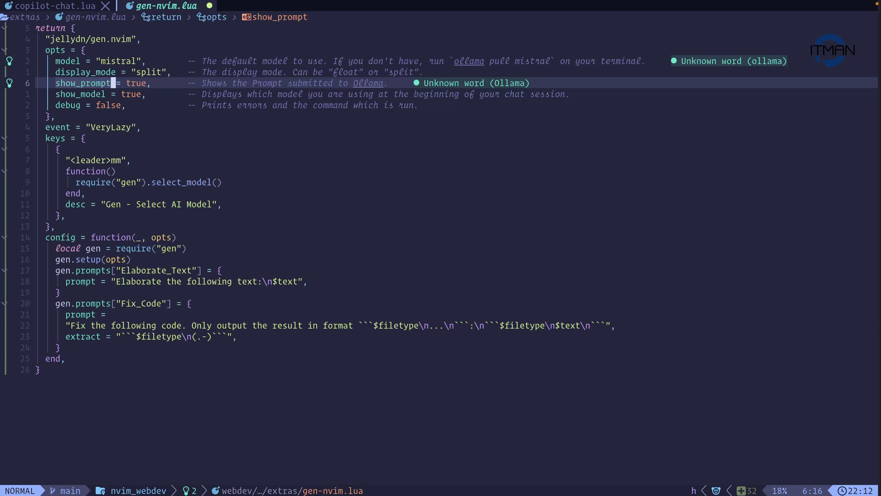
pyautogui.press('j')
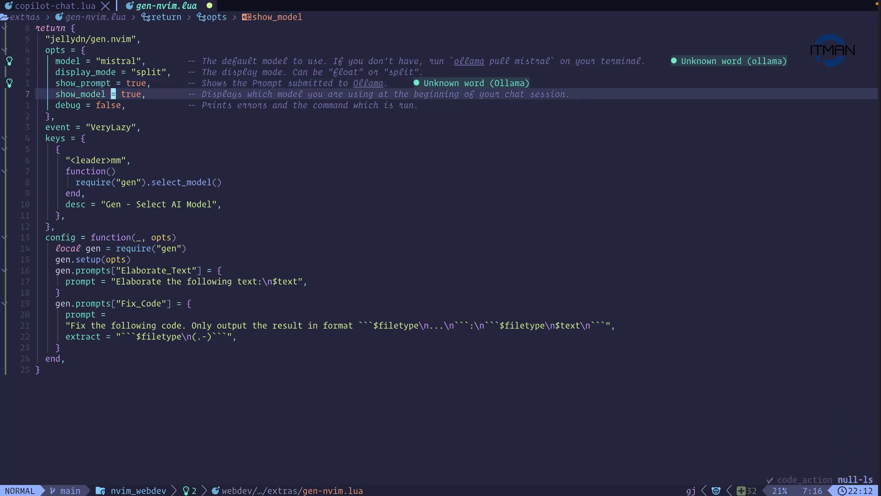
pyautogui.press('j')
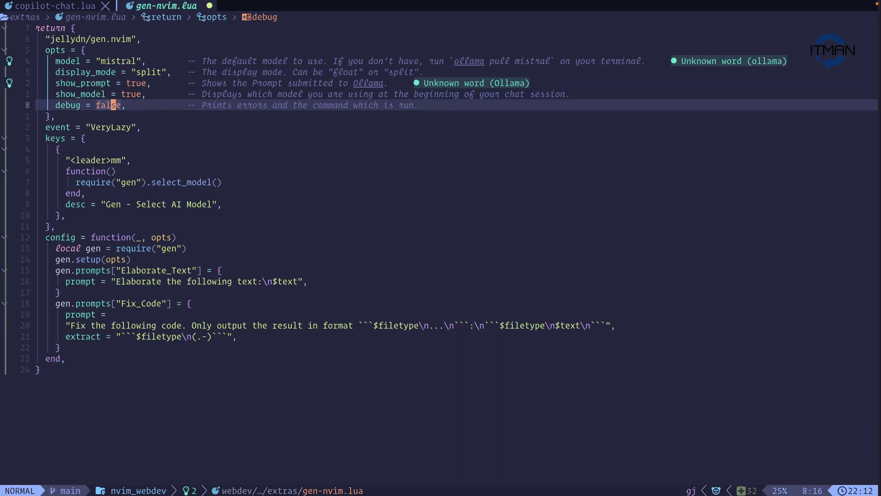
pyautogui.hotkey('ctrl', 's')
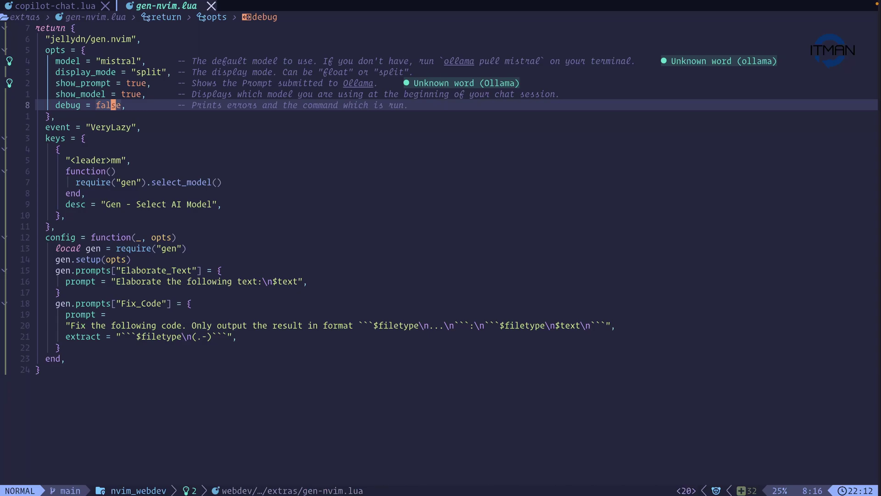
pyautogui.write(':q')
pyautogui.press('Return')
pyautogui.write('web_nvim')
# - Launch web_nvim, enable the gen-nvim Lazy Extra, restart, and sync plugins to 69 up to date
pyautogui.press('Return')
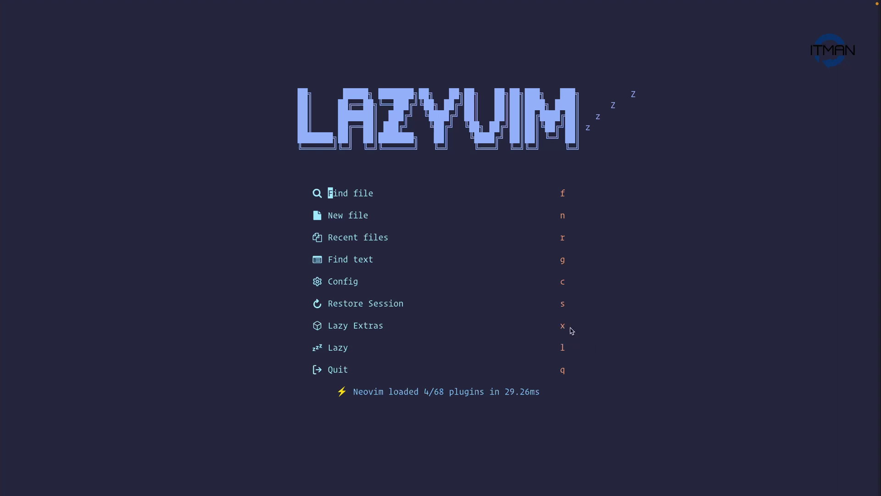
pyautogui.press('x')
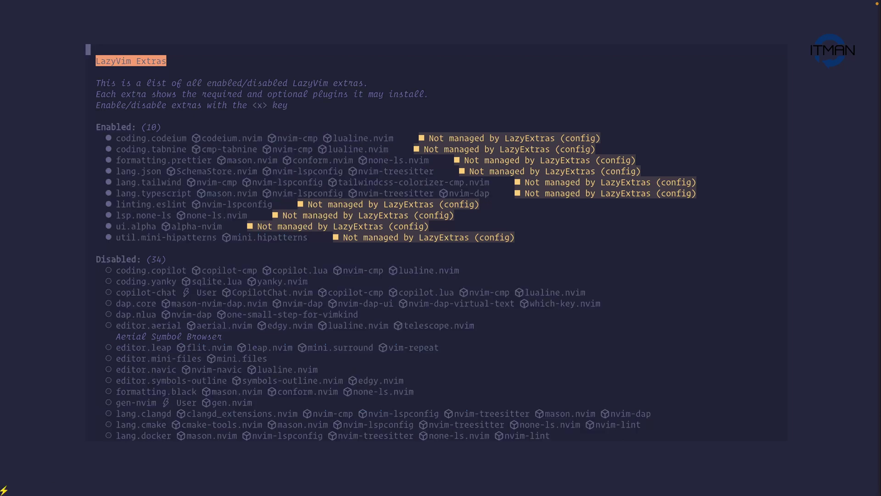
pyautogui.write('sga')
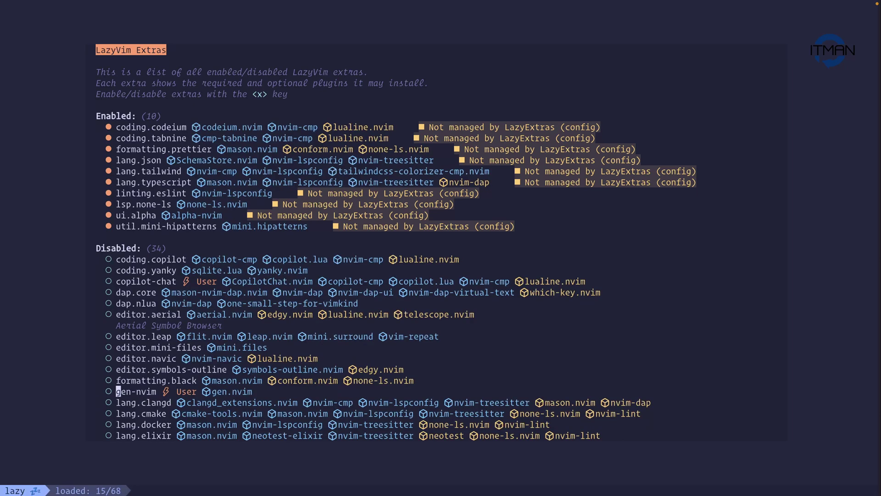
pyautogui.write('x')
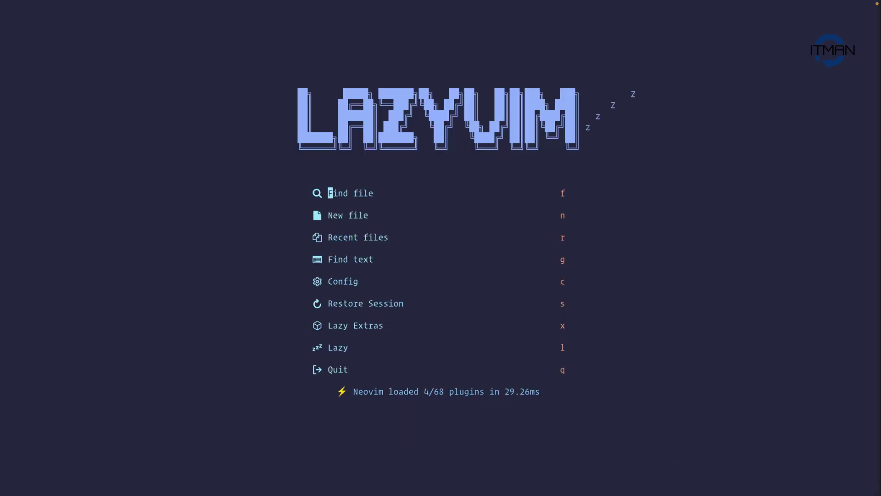
pyautogui.write('qnvim')
pyautogui.press('Return')
pyautogui.press('l')
pyautogui.press('S')
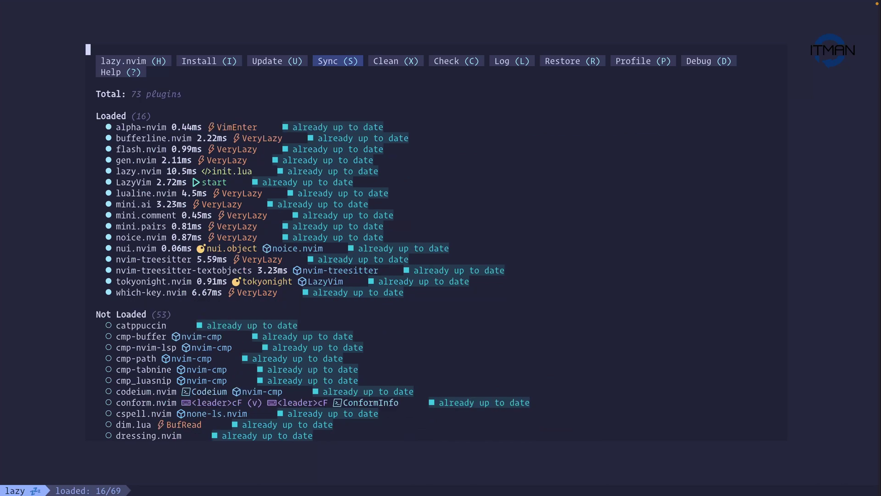
pyautogui.press('q')
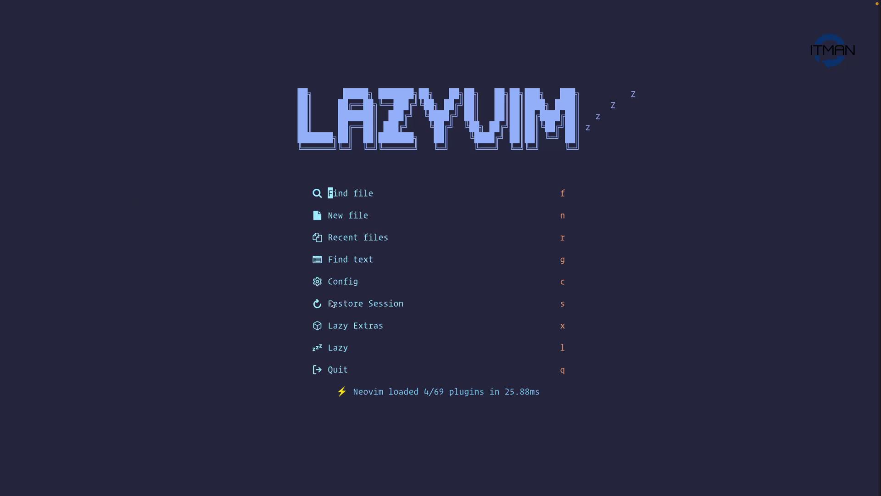
# - Restore the session, get past the swap warning, and return to the gen-nvim.lua buffer
pyautogui.press('s')
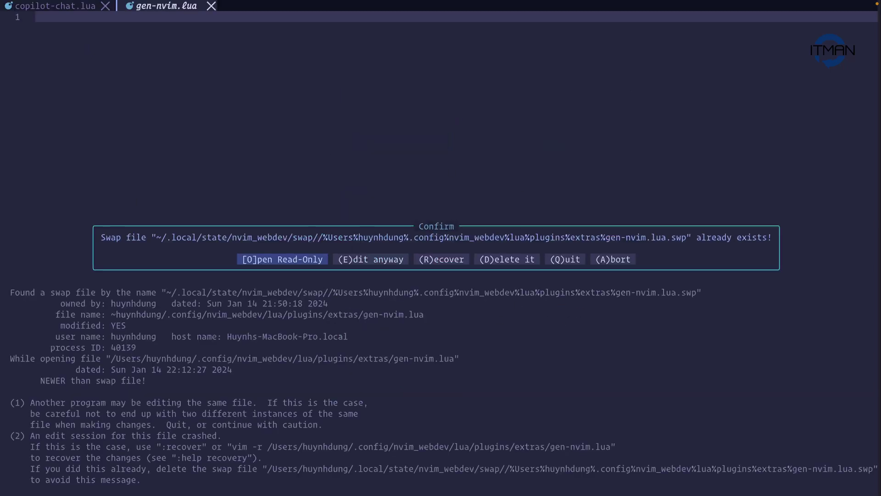
pyautogui.press('e')
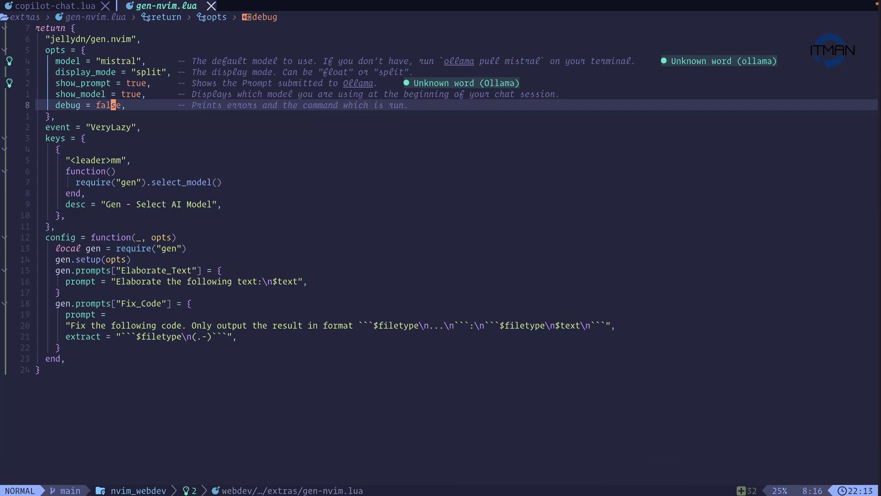
pyautogui.hotkey('shift', 'h')
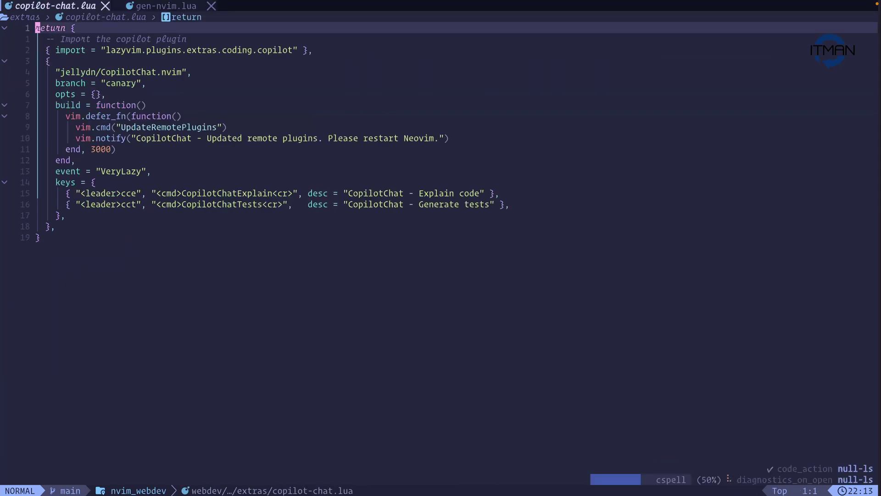
pyautogui.hotkey('shift', 'l')
# - Use the :Gen Ask prompt to ask 'What is LLM?', read mistral's reply, then close the chat
pyautogui.hotkey('shift', ';')
pyautogui.write('e')
pyautogui.press('BackSpace')
pyautogui.write('G')
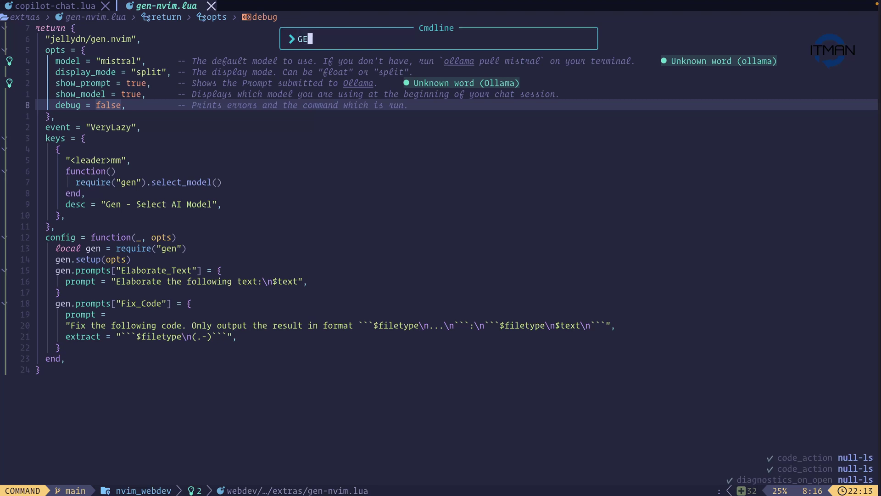
pyautogui.write('en')
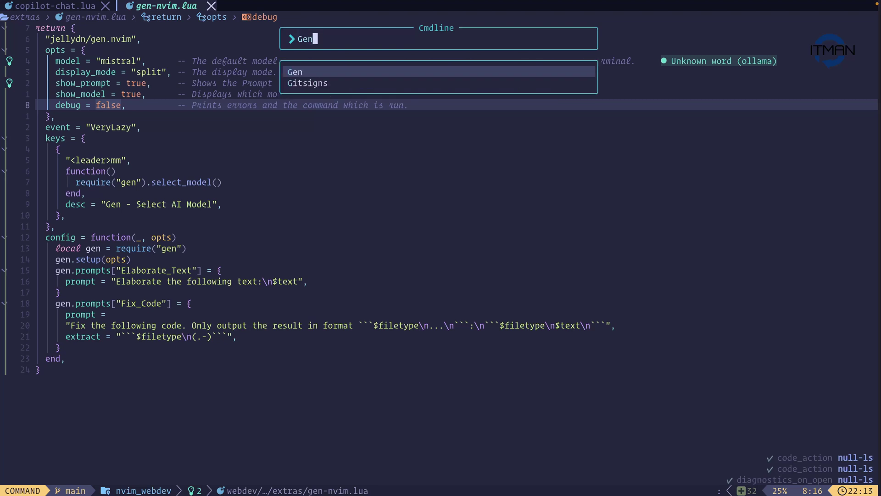
pyautogui.press('Return')
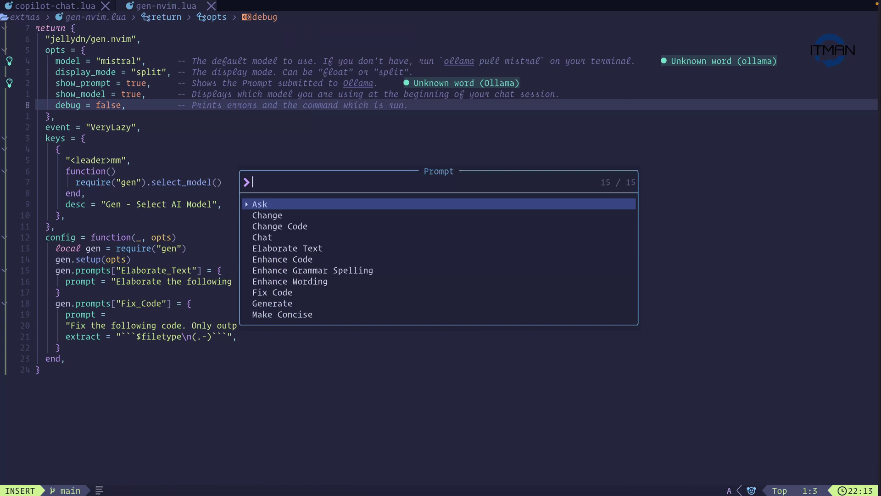
pyautogui.press('Down')
pyautogui.press('Up')
pyautogui.press('Return')
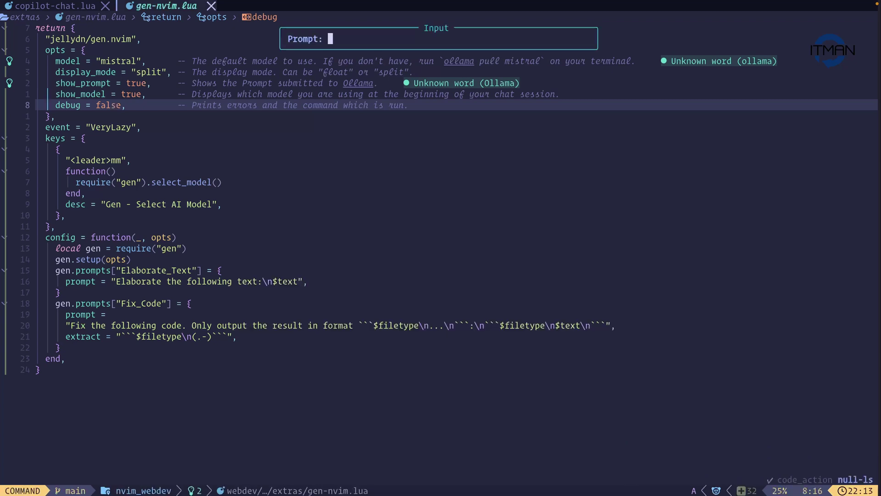
pyautogui.write('u')
pyautogui.press('BackSpace')
pyautogui.write('What is LLM?')
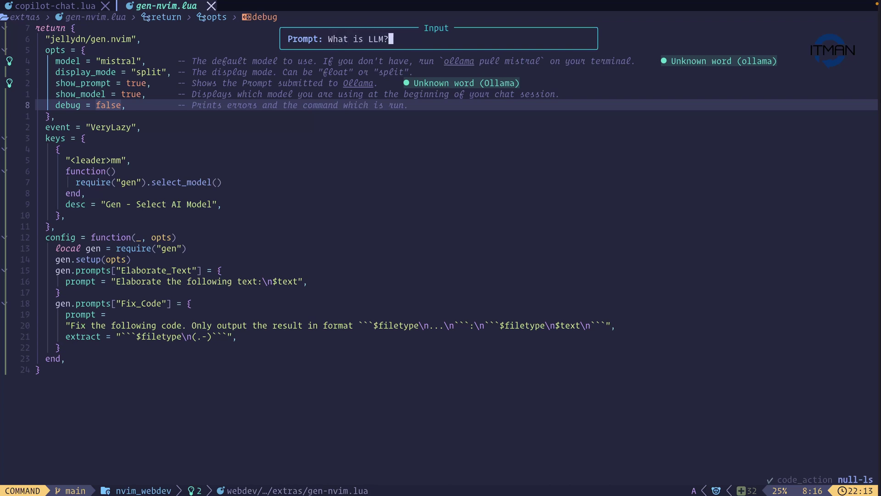
pyautogui.press('Return')
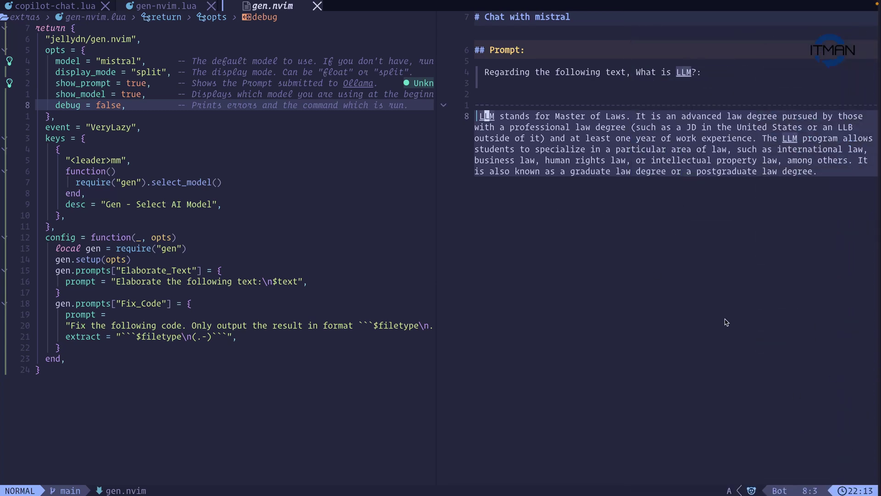
pyautogui.press('q')
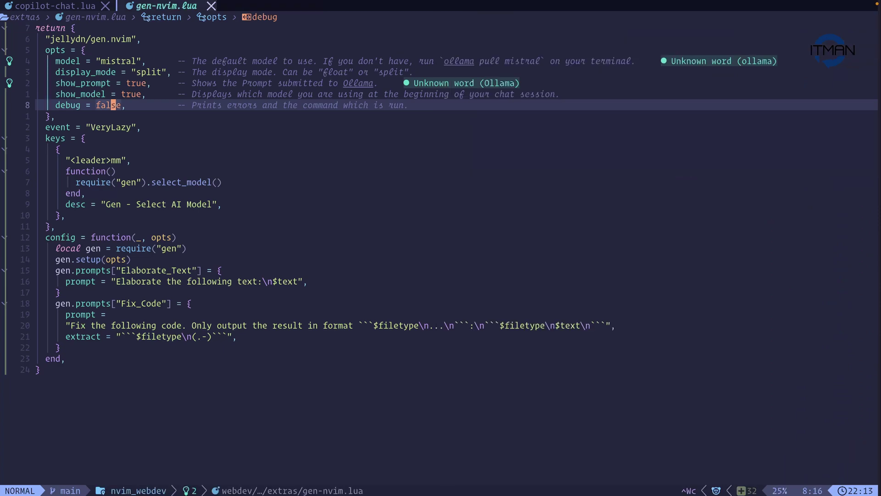
# - Comment out the nvim-notify disable line in 0-disabled.lua with gcc and save
pyautogui.press('space')
pyautogui.press('space')
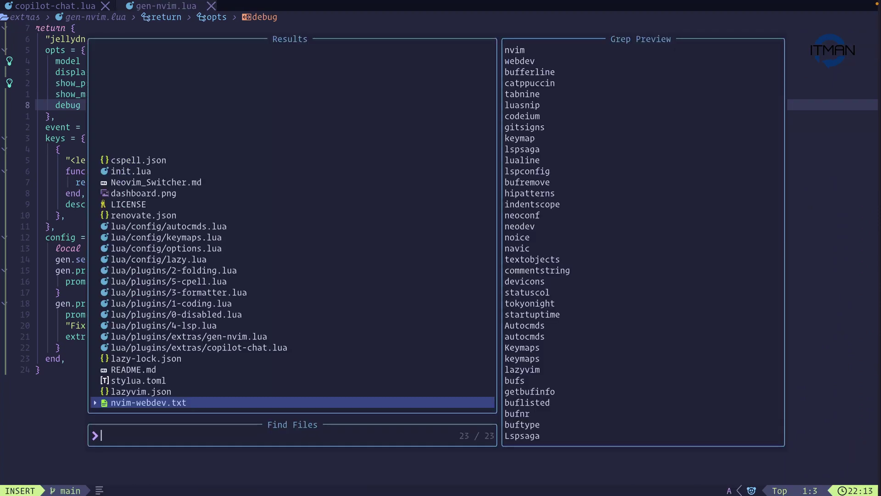
pyautogui.write('dis')
pyautogui.press('Return')
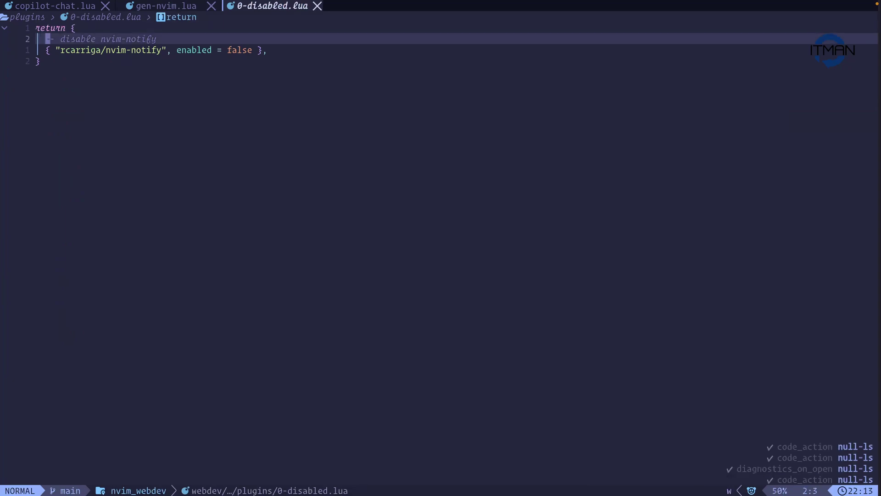
pyautogui.press('Return')
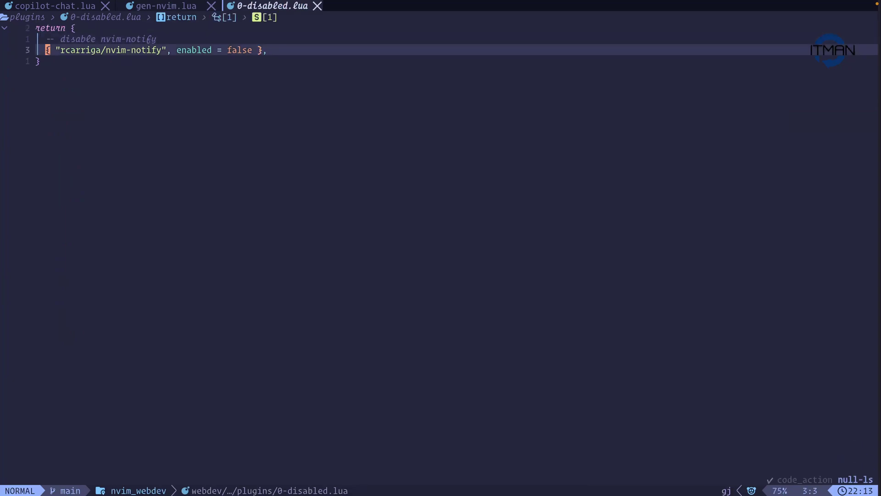
pyautogui.press('g')
pyautogui.press('c')
pyautogui.press('c')
pyautogui.hotkey('ctrl', 's')
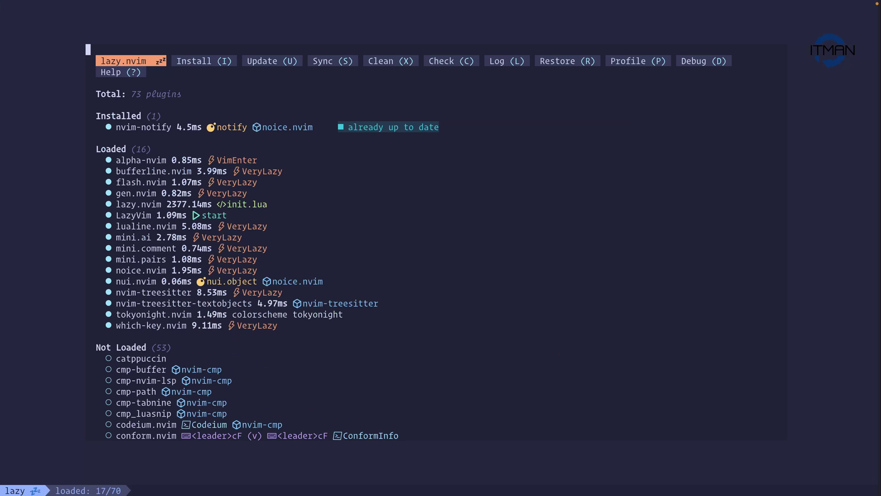
# - Close the plugin manager, restore the session, and switch to the gen-nvim.lua buffer
pyautogui.press('q')
pyautogui.press('s')
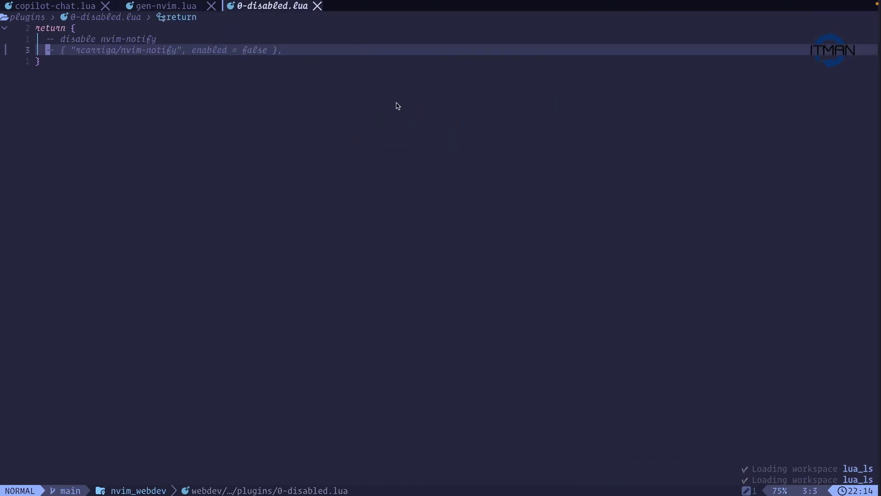
pyautogui.hotkey('shift', 'h')
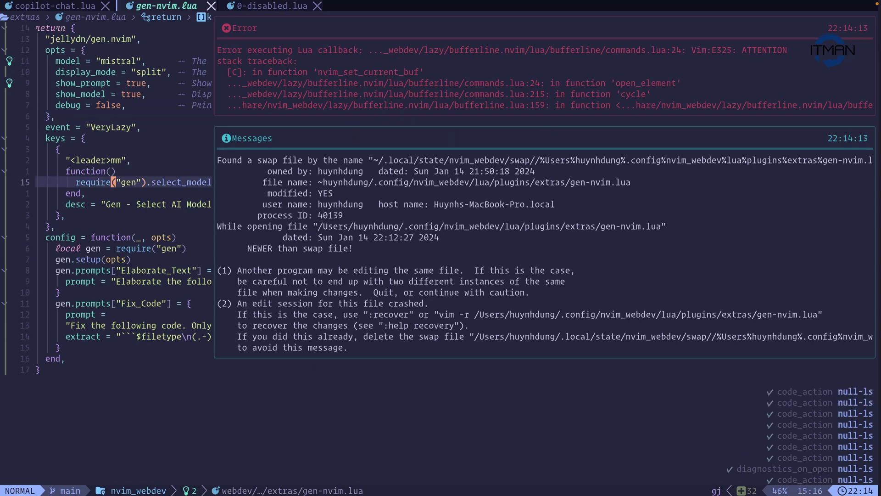
# - Relaunch web_nvim and open copilot-chat.lua from Find Files
pyautogui.press('j')
pyautogui.press('j')
pyautogui.press('j')
pyautogui.press('j')
pyautogui.press('j')
pyautogui.press('j')
pyautogui.press('j')
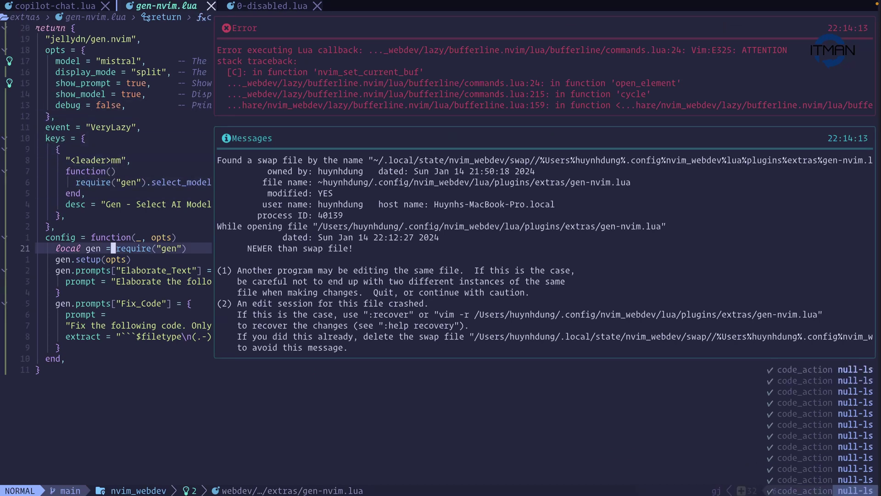
pyautogui.press('k')
pyautogui.press('k')
pyautogui.press('k')
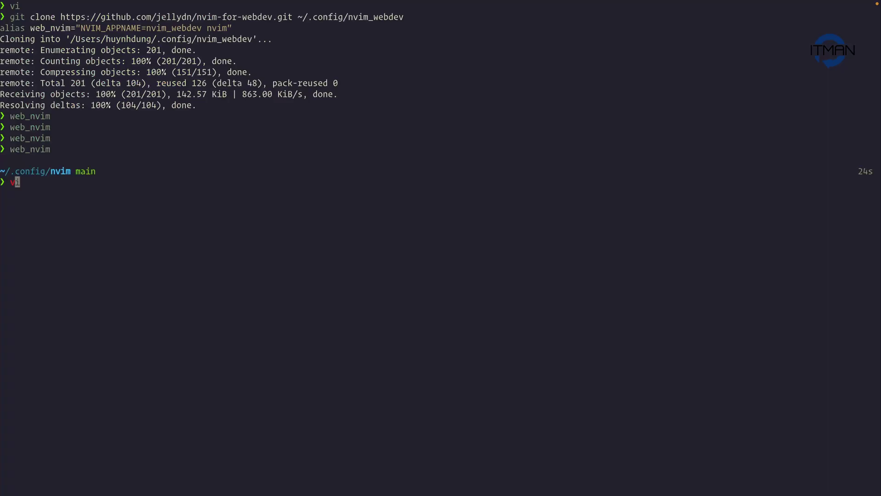
pyautogui.write('web_nvim')
pyautogui.press('Return')
pyautogui.write('flo')
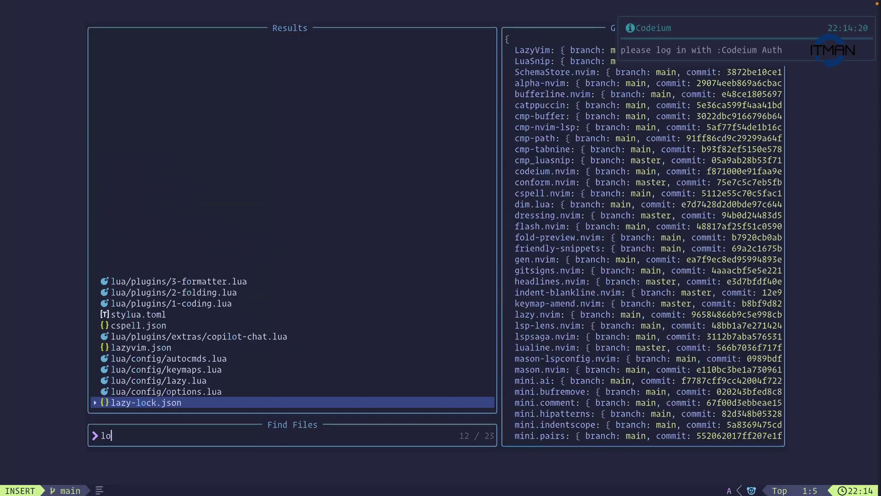
pyautogui.write('cal')
pyautogui.press('Return')
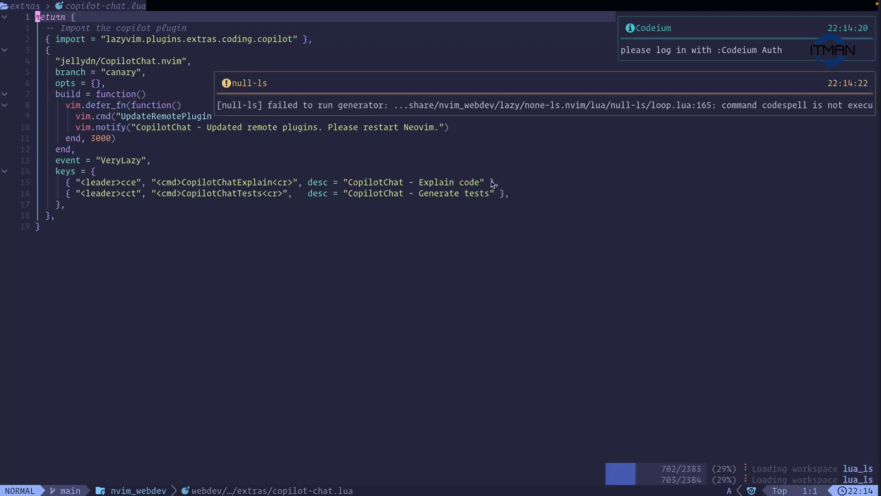
# - Run Gen's Elaborate Text prompt on the selected copilot-chat.lua return block
pyautogui.press('S')
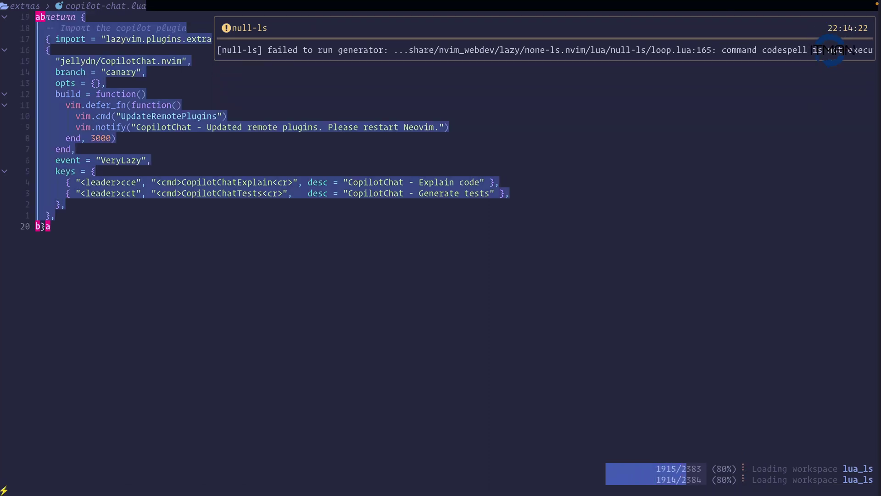
pyautogui.press('a')
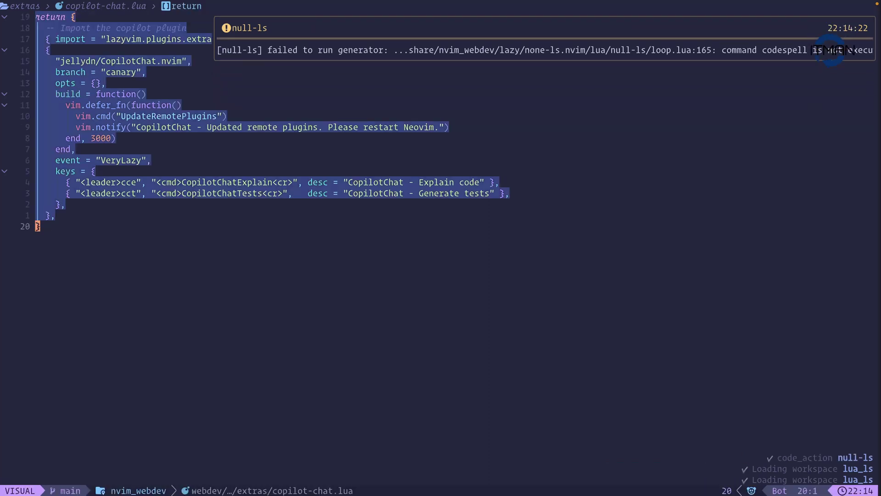
pyautogui.press(':')
pyautogui.press('Return')
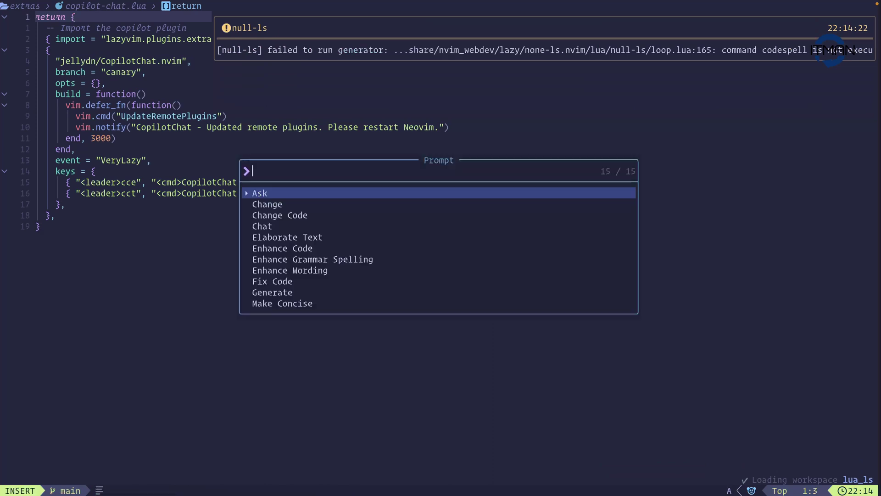
pyautogui.press('Down')
pyautogui.press('Down')
pyautogui.press('Down')
pyautogui.press('Down')
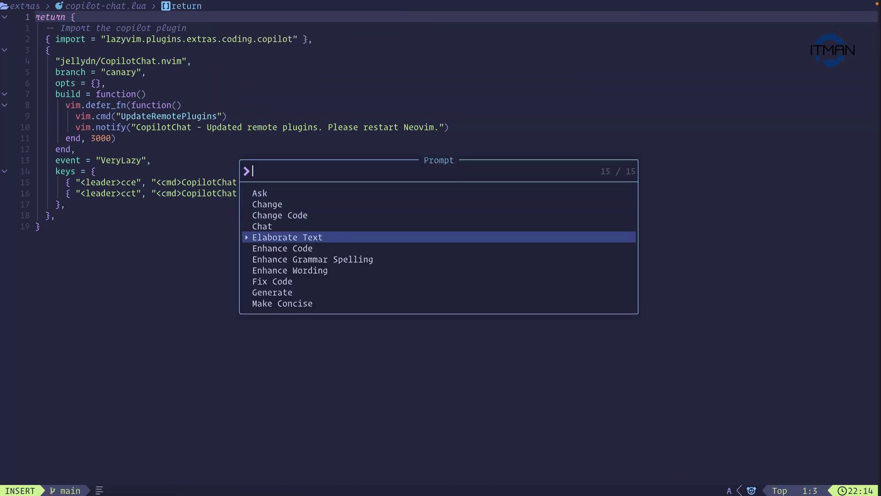
pyautogui.press('Return')
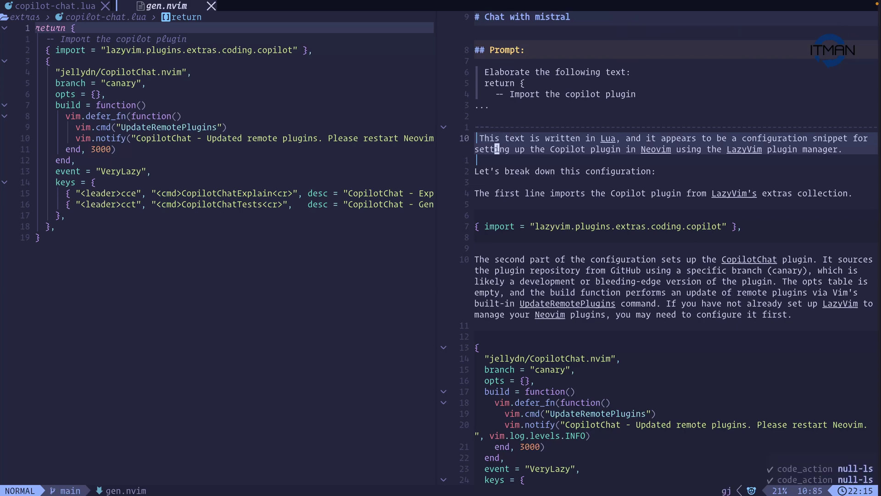
# - Close the AI chat split and move down to line 17
pyautogui.press('q')
pyautogui.press('1')
pyautogui.press('6')
pyautogui.press('j')
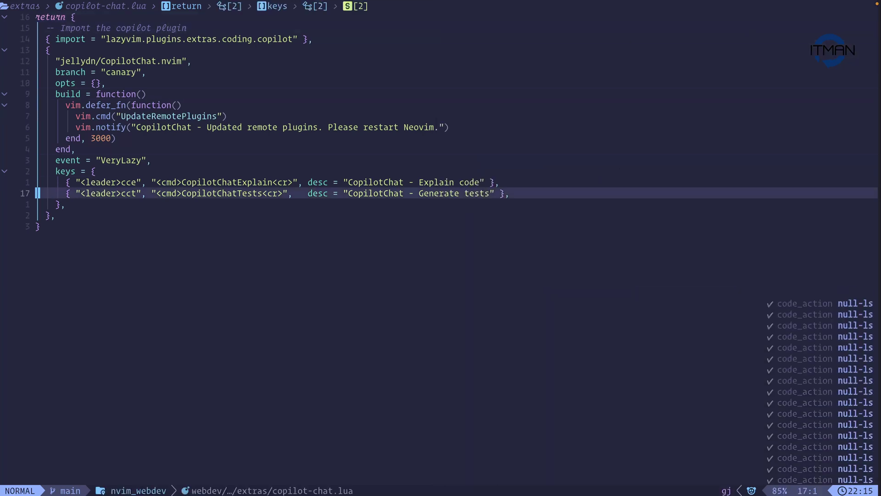
# - Open lua/plugins/extras/gen-nvim.lua via search, dismiss the swap warning, and reach the <leader>mm keymap
pyautogui.press('space')
pyautogui.press('space')
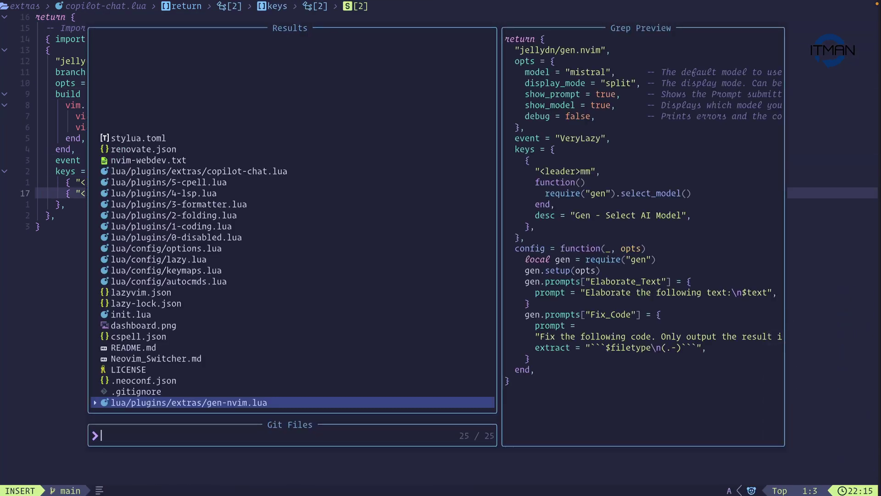
pyautogui.write('lua c')
pyautogui.press('BackSpace')
pyautogui.press('BackSpace')
pyautogui.press('BackSpace')
pyautogui.press('BackSpace')
pyautogui.press('BackSpace')
pyautogui.write('gen')
pyautogui.press('Return')
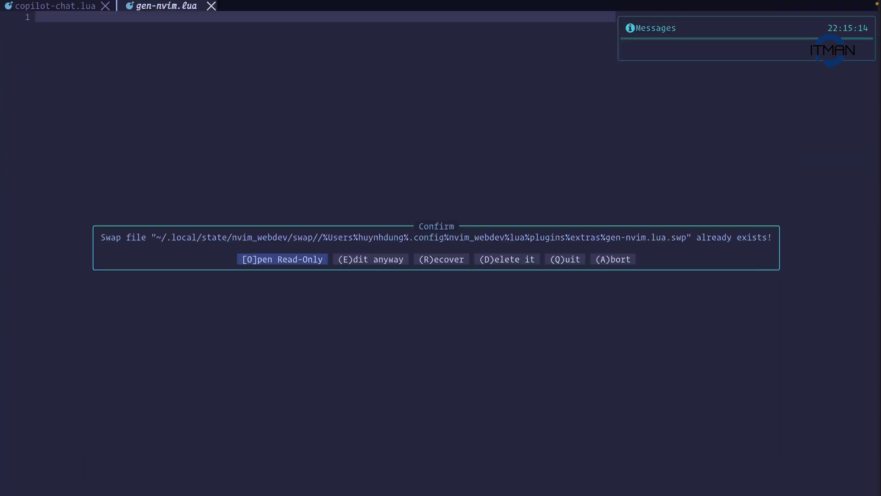
pyautogui.press('e')
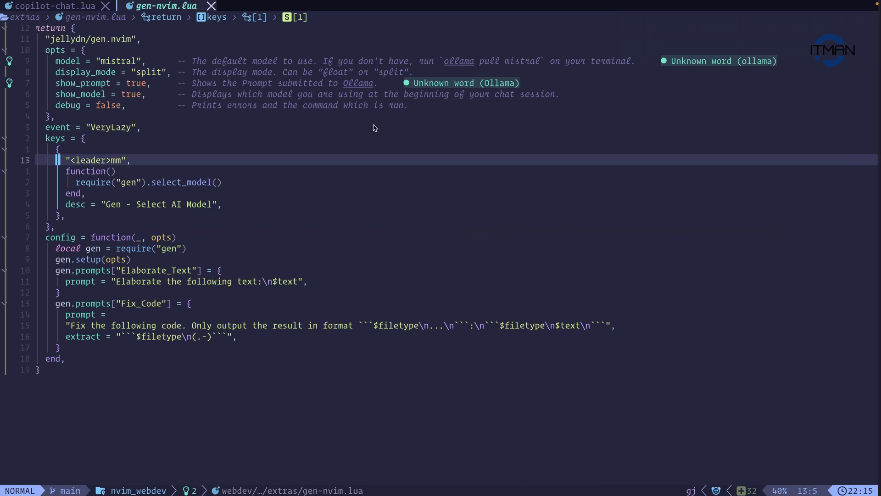
pyautogui.click(85, 162)
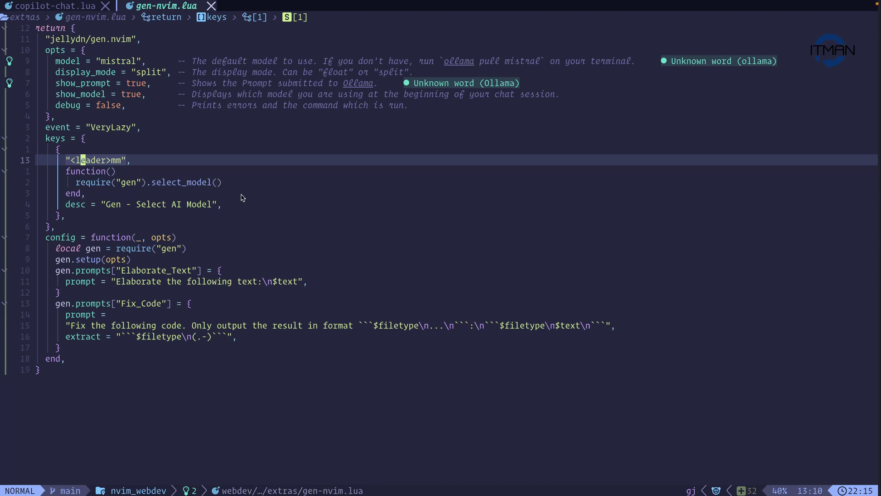
# - Pick codellama:latest as the Gen model from the <leader>mm model picker
pyautogui.press('space')
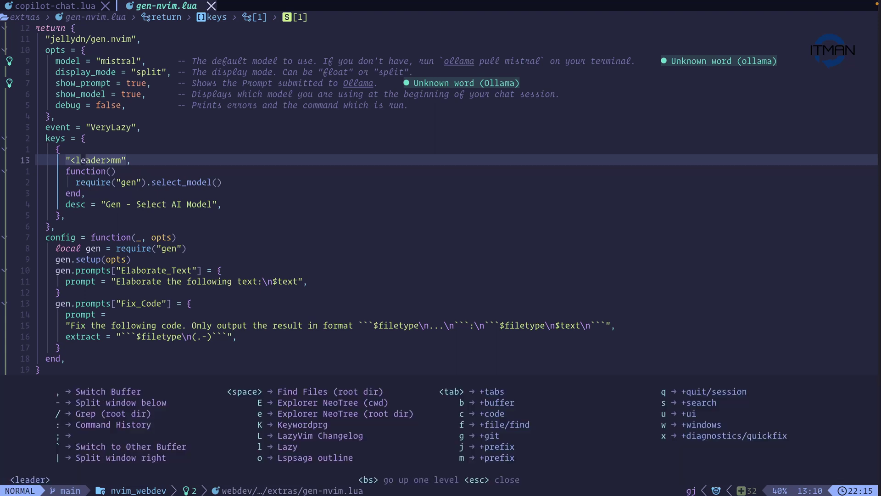
pyautogui.press('m')
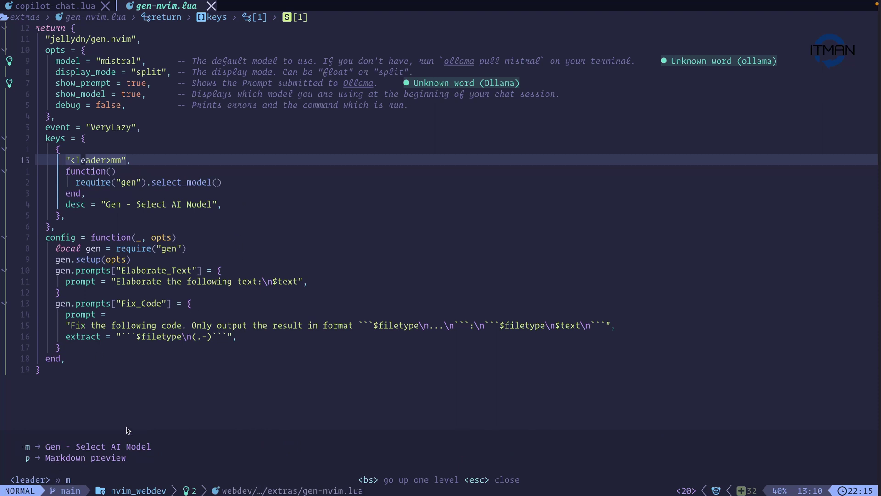
pyautogui.press('m')
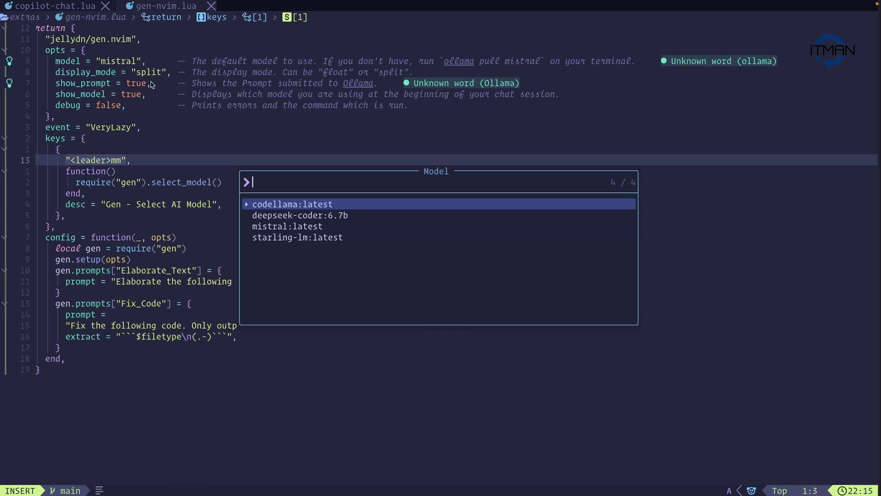
pyautogui.press('Down')
pyautogui.press('Down')
pyautogui.press('Up')
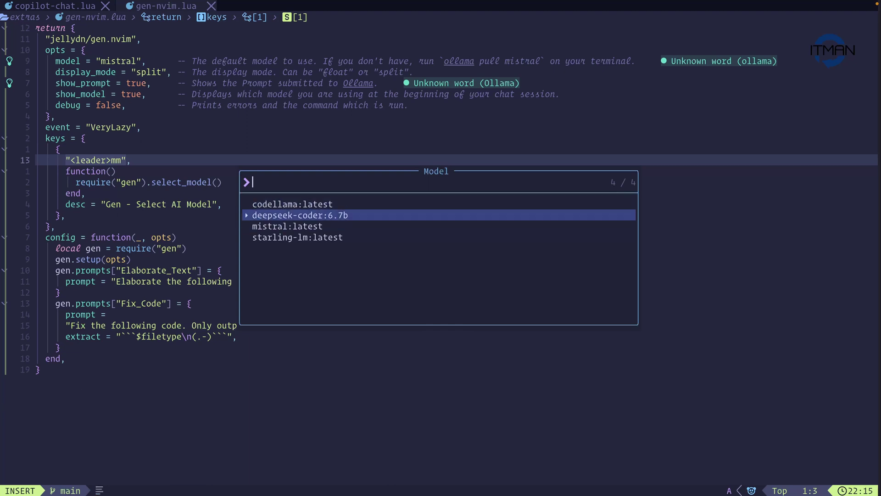
pyautogui.press('Up')
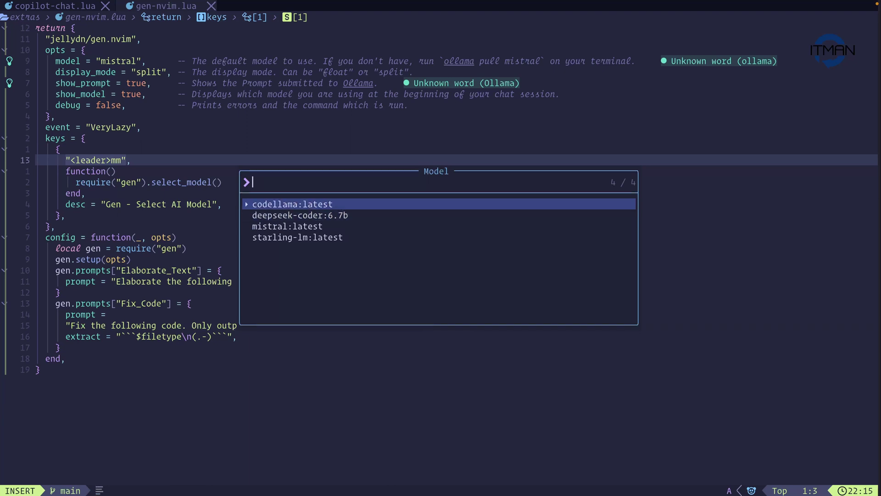
pyautogui.press('j')
pyautogui.press('Return')
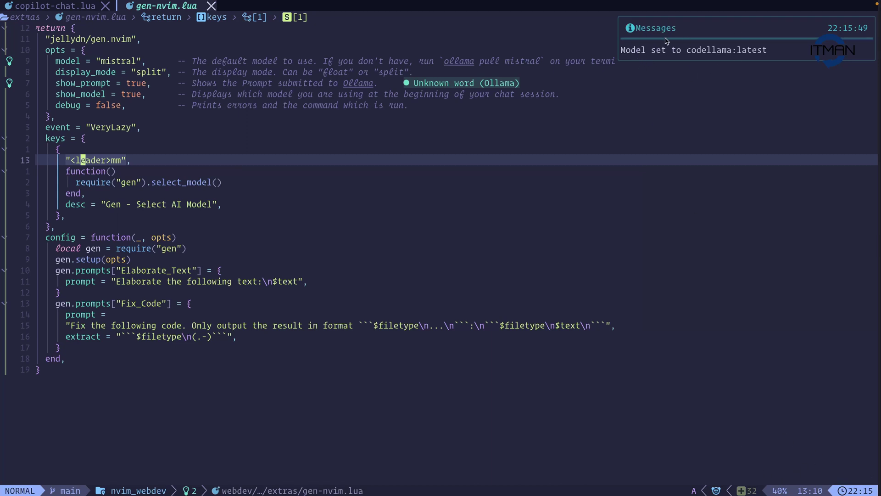
pyautogui.click(473, 131)
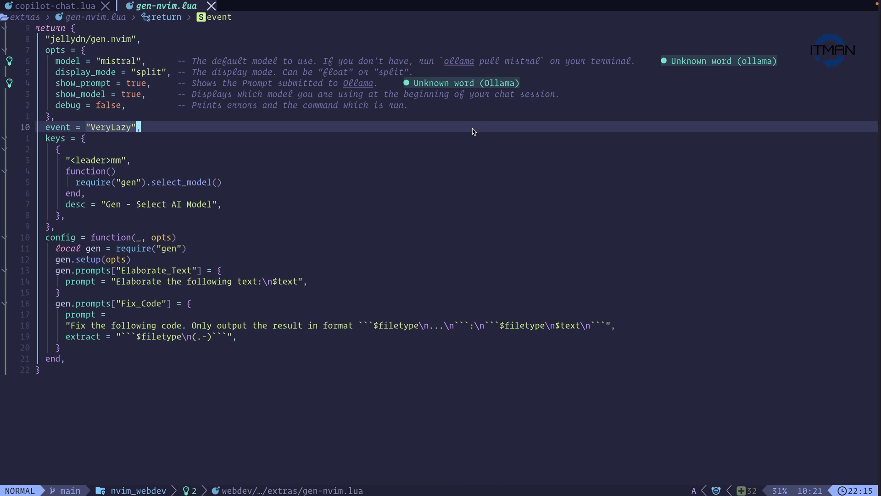
pyautogui.press('Escape')
# - Briefly enter and then leave insert mode in gen-nvim.lua
pyautogui.press('a')
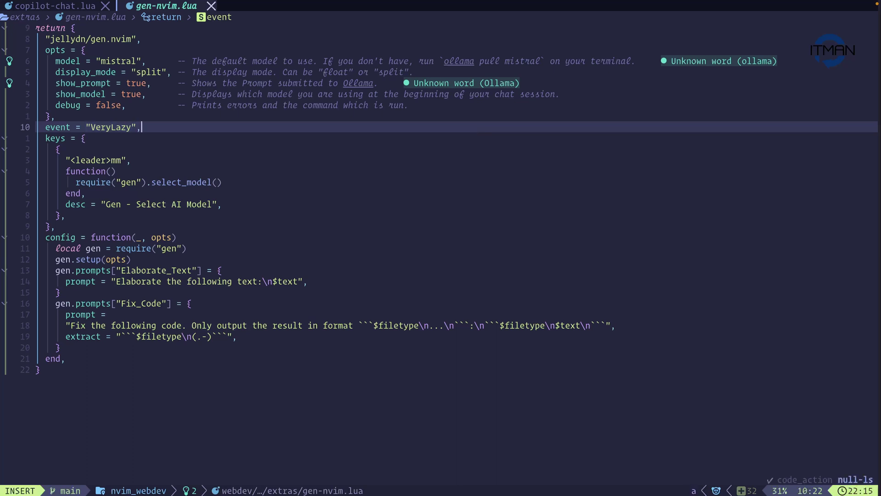
pyautogui.press('Escape')
pyautogui.press('a')
pyautogui.press('Escape')
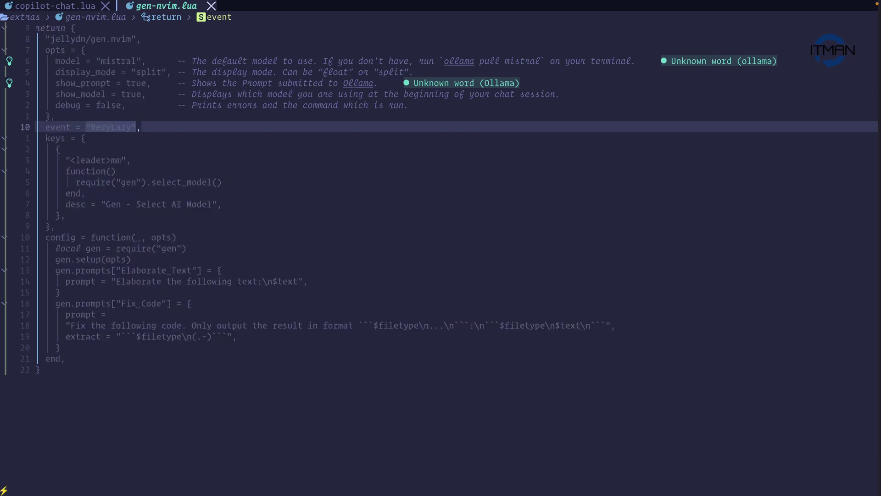
# - Select the entire gen-nvim.lua buffer and run gen.nvim's Elaborate Text prompt on it
pyautogui.press('g')
pyautogui.press('g')
pyautogui.press('v')
pyautogui.press('G')
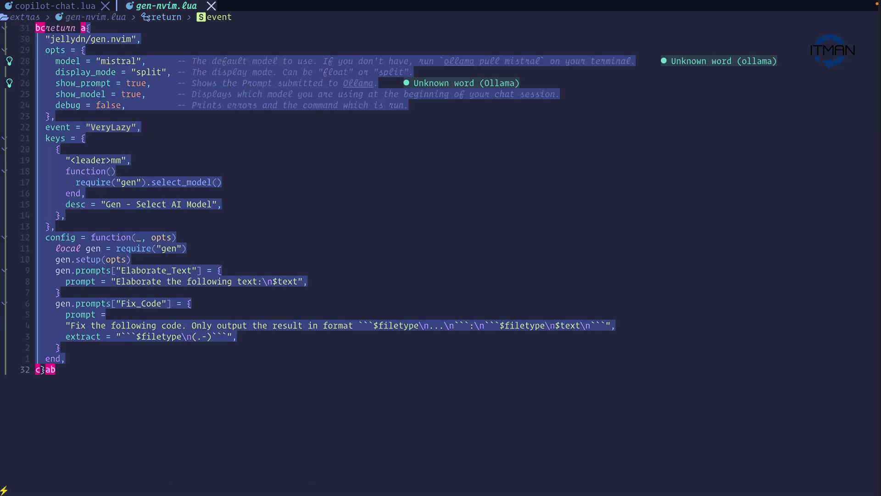
pyautogui.press(':')
pyautogui.write("'<,'>Gen")
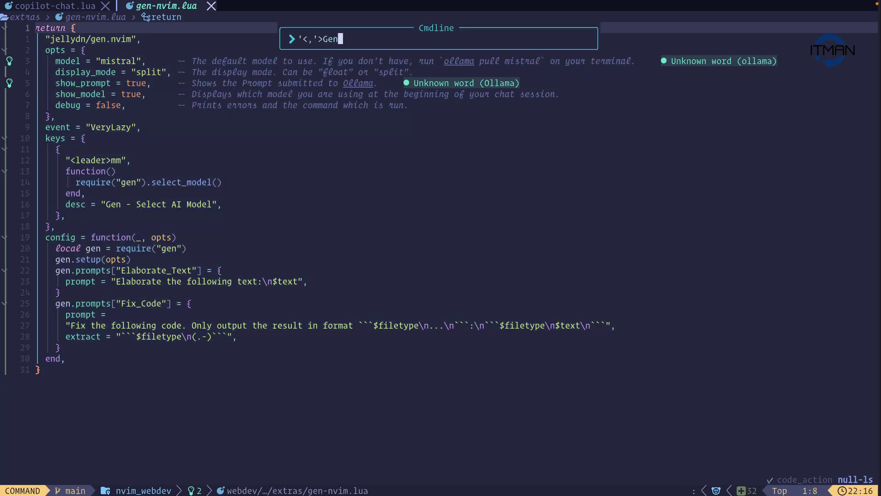
pyautogui.press('Return')
pyautogui.write('l')
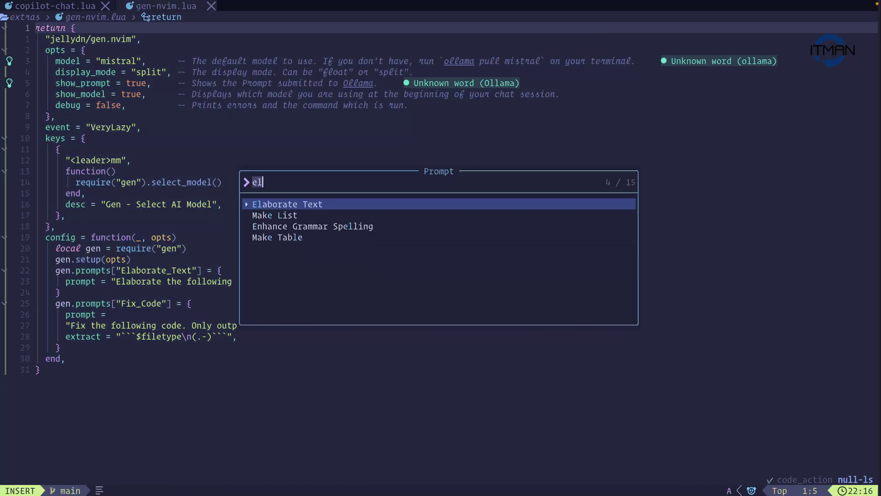
pyautogui.press('Return')
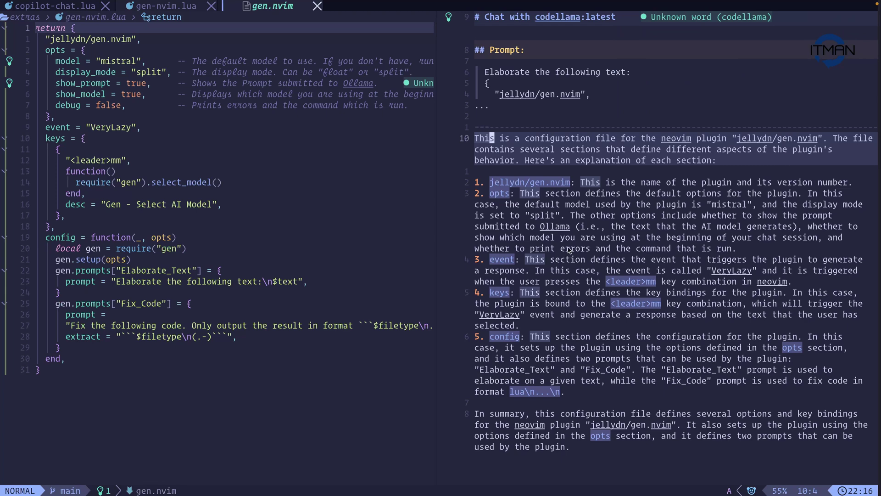
# - From the Elaborate response, bring up the Gen prompt list and choose the Chat prompt
pyautogui.press('j')
pyautogui.press('j')
pyautogui.press('j')
pyautogui.press('j')
pyautogui.press('j')
pyautogui.press('j')
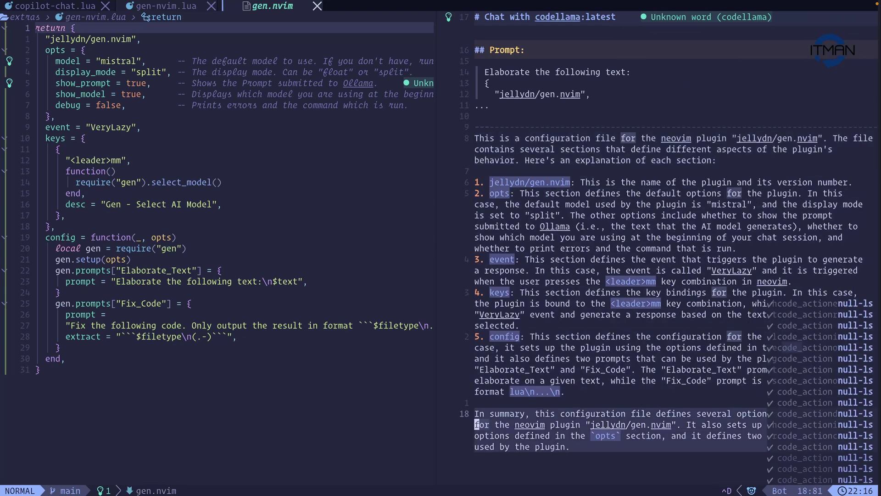
pyautogui.press(':')
pyautogui.write('Gen')
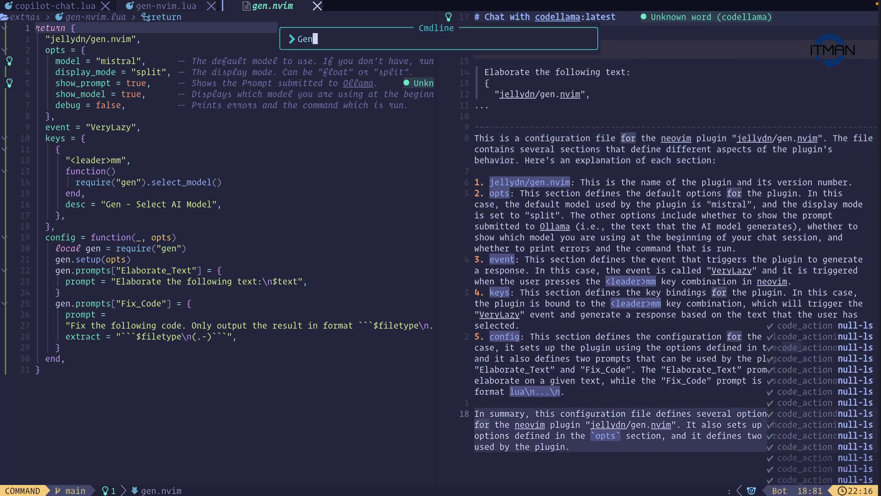
pyautogui.press('Return')
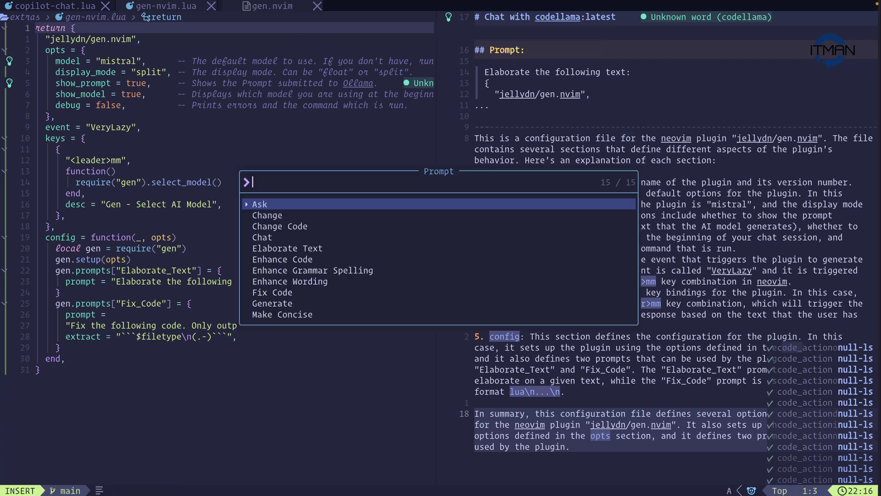
pyautogui.press('Down')
pyautogui.press('Down')
pyautogui.press('Down')
pyautogui.press('Down')
pyautogui.press('Down')
pyautogui.press('Down')
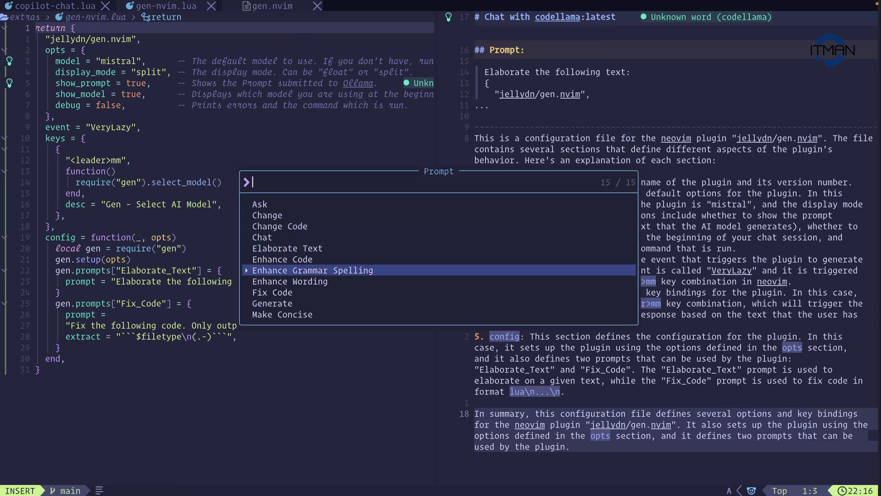
pyautogui.press('Up')
pyautogui.press('Up')
pyautogui.press('Up')
pyautogui.press('Up')
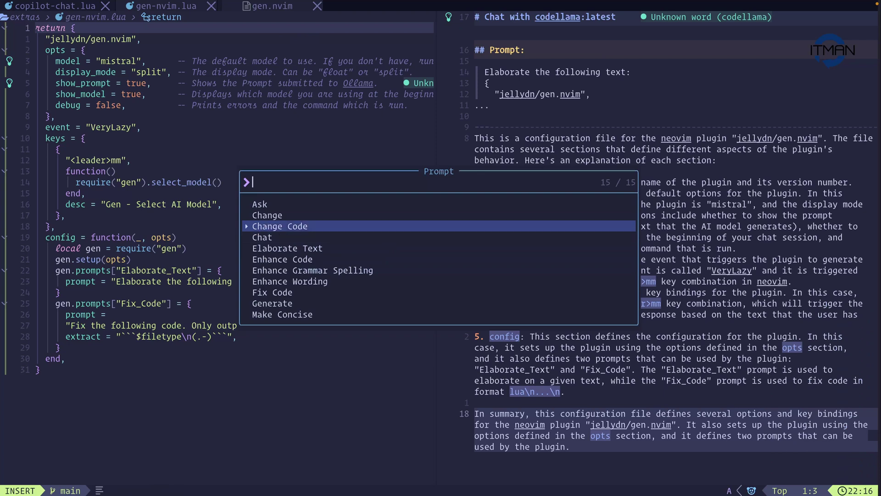
pyautogui.press('Down')
pyautogui.press('Return')
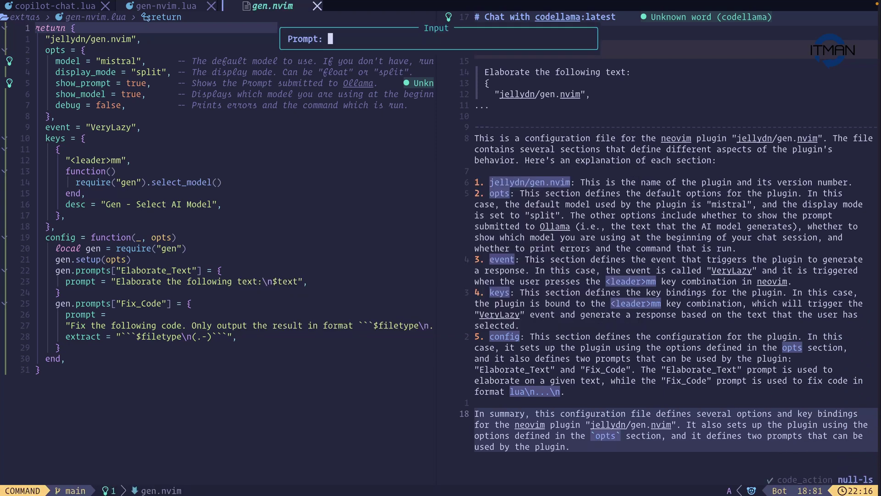
pyautogui.write('what is the lazy.nvim plugin?')
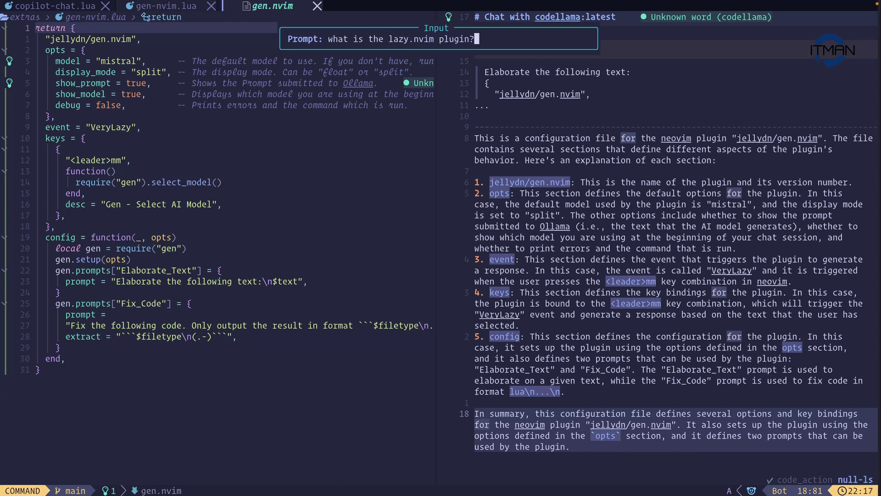
# - Ask codellama 'what is the lazy.nvim plugin?' and start the window command to close the split
pyautogui.press('Return')
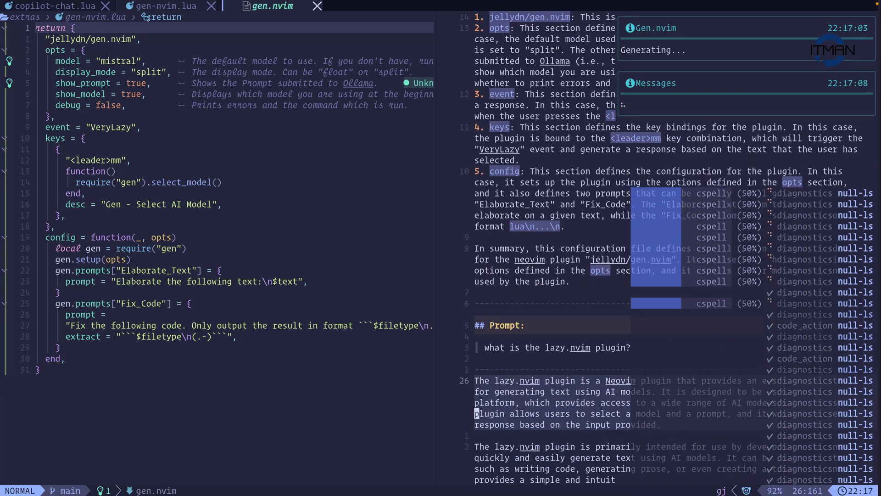
pyautogui.press('j')
pyautogui.press('j')
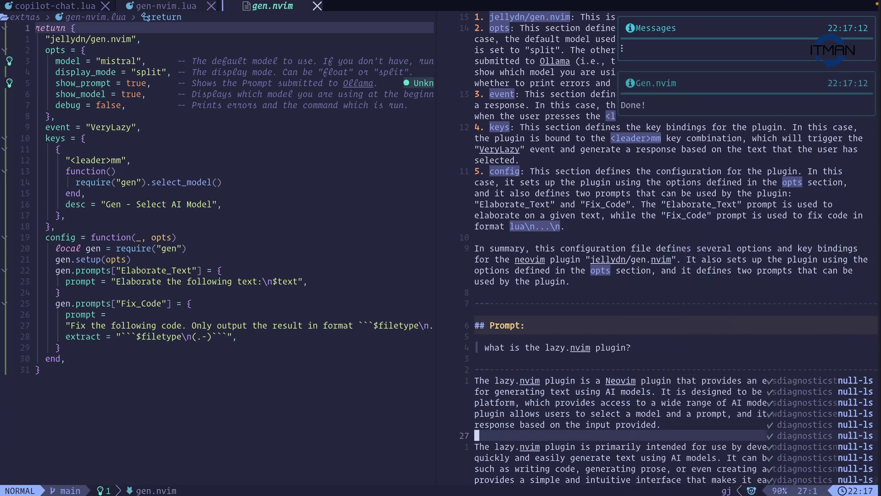
pyautogui.press('space')
pyautogui.press('w')
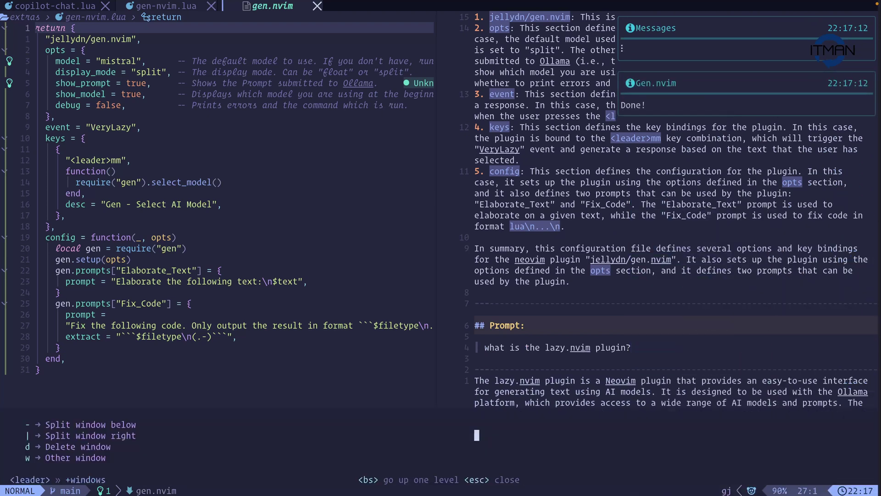
# - Close the chat split and highlight the opts block, keys block and default model setting
pyautogui.press('d')
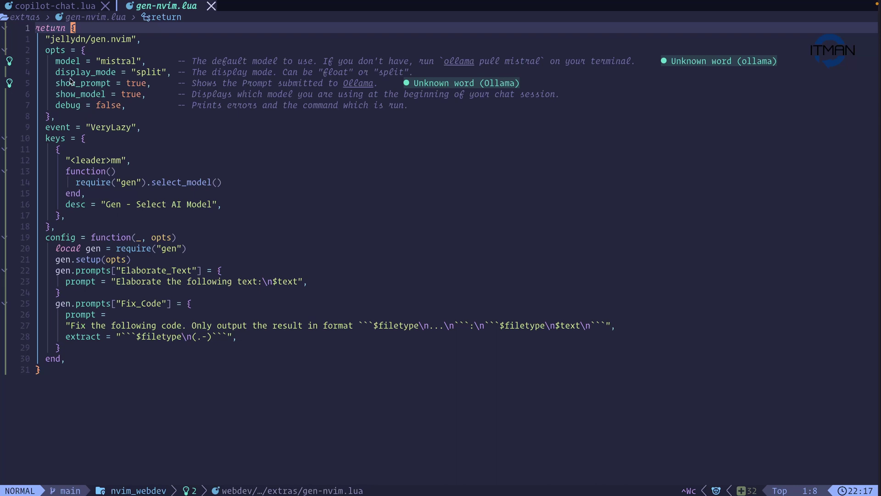
pyautogui.moveTo(47, 52); pyautogui.dragTo(86, 116)
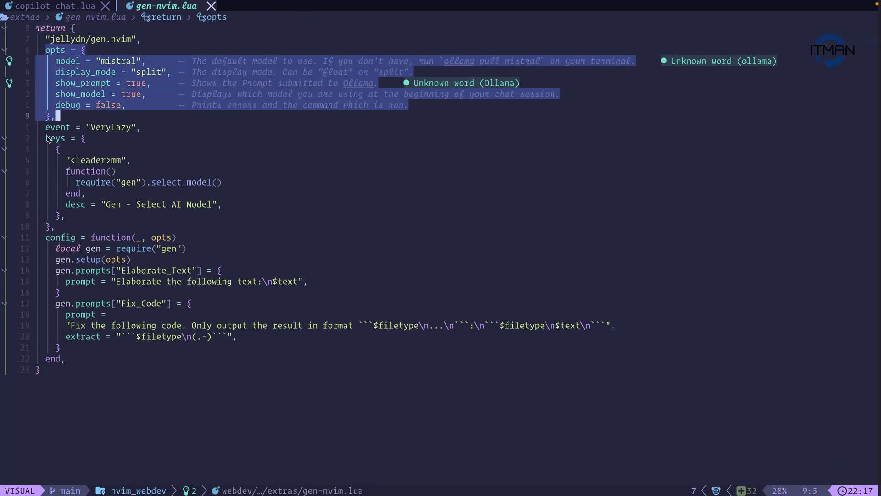
pyautogui.moveTo(47, 140); pyautogui.dragTo(93, 224)
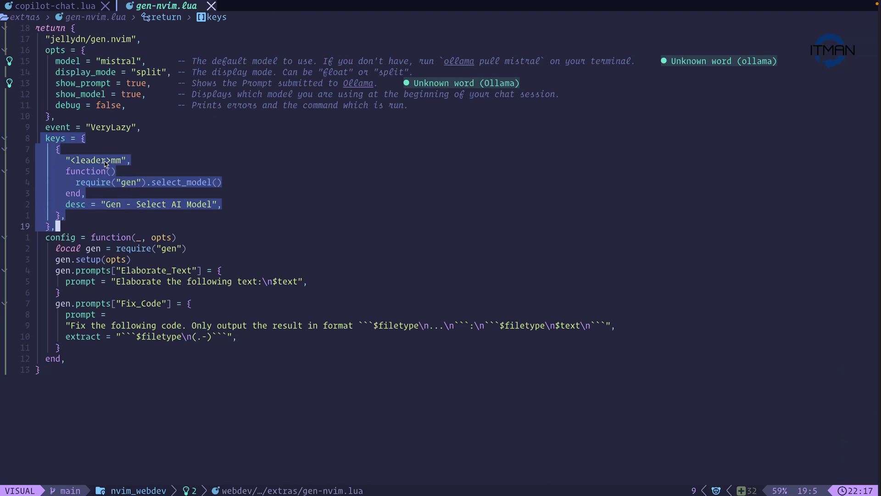
pyautogui.click(90, 60)
pyautogui.moveTo(53, 63); pyautogui.dragTo(133, 61)
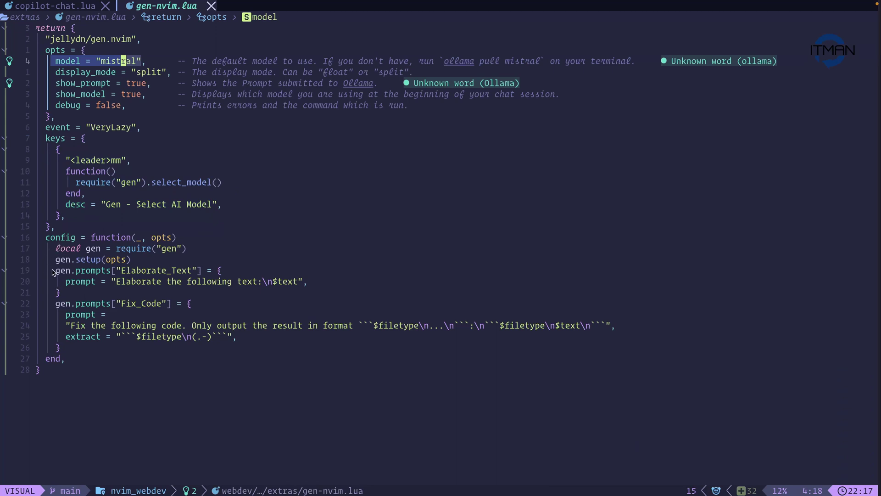
# - Highlight the Elaborate_Text and Fix_Code prompt blocks, then run :Gen to list prompts
pyautogui.moveTo(53, 271)
pyautogui.mouseDown()
pyautogui.moveTo(103, 282)
pyautogui.moveTo(104, 347)
pyautogui.mouseUp()
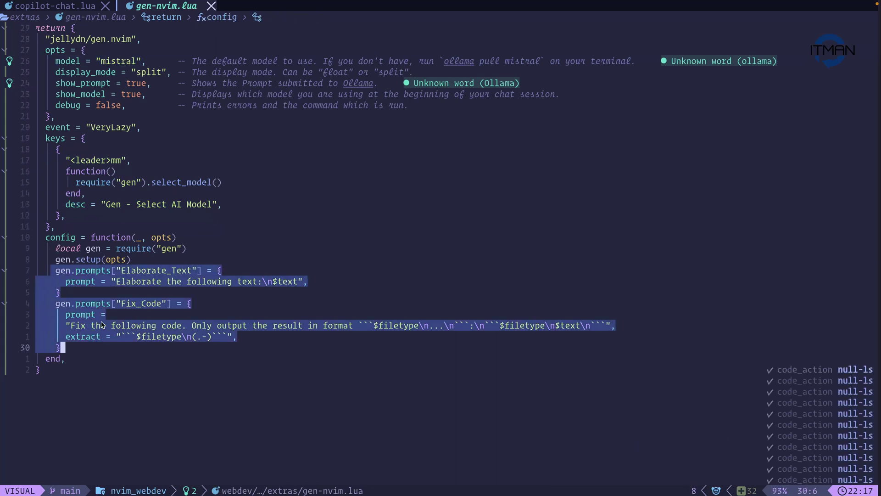
pyautogui.click(140, 272)
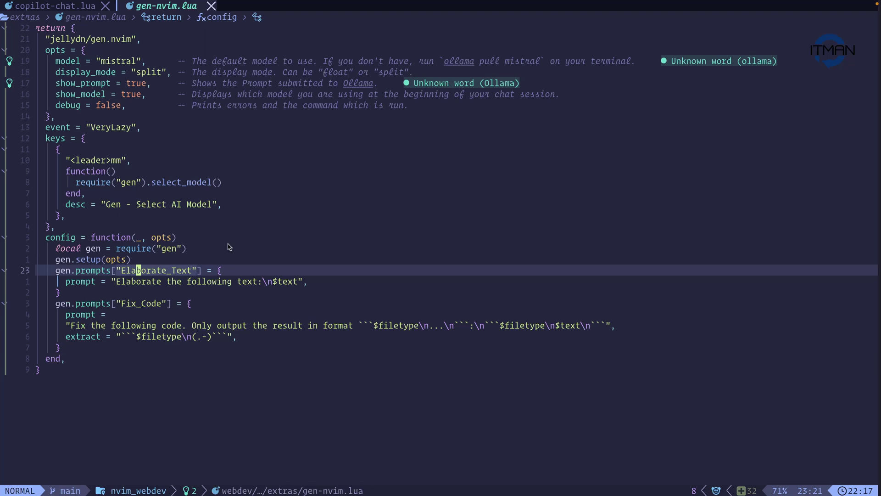
pyautogui.press(':')
pyautogui.write('Gen')
pyautogui.press('Return')
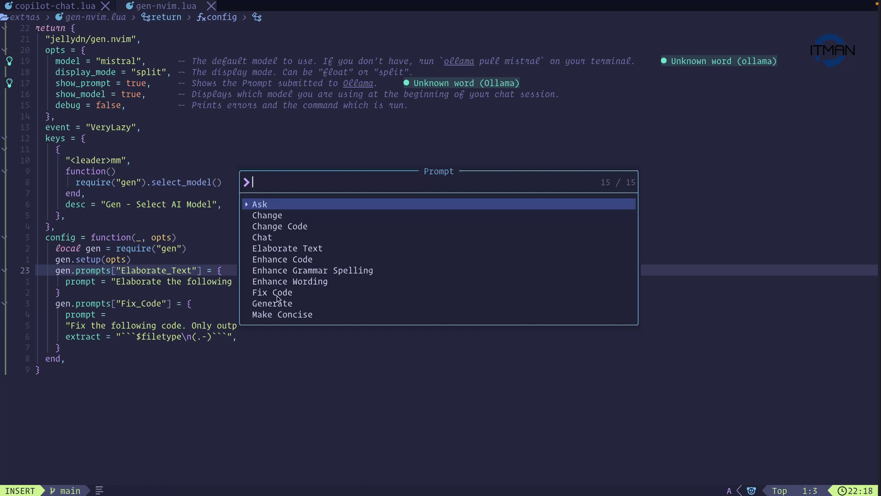
# - Dismiss the prompt picker and flash-select the config's whole return block
pyautogui.press('Escape')
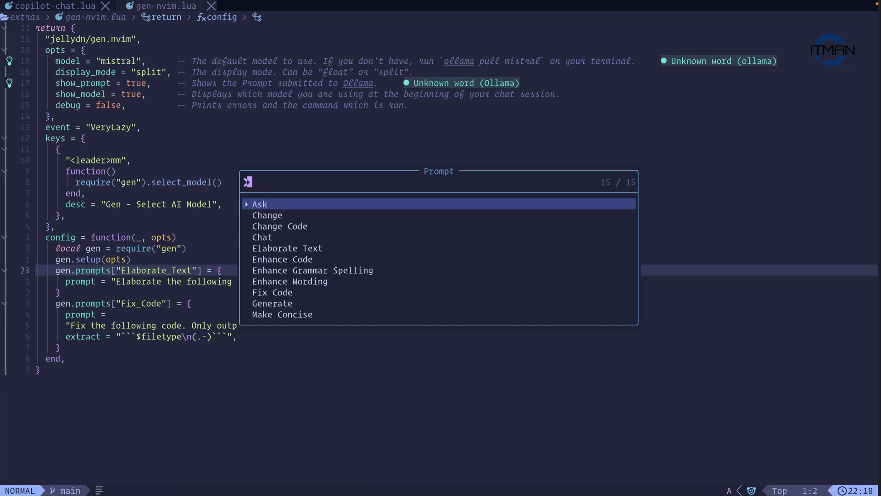
pyautogui.press('Escape')
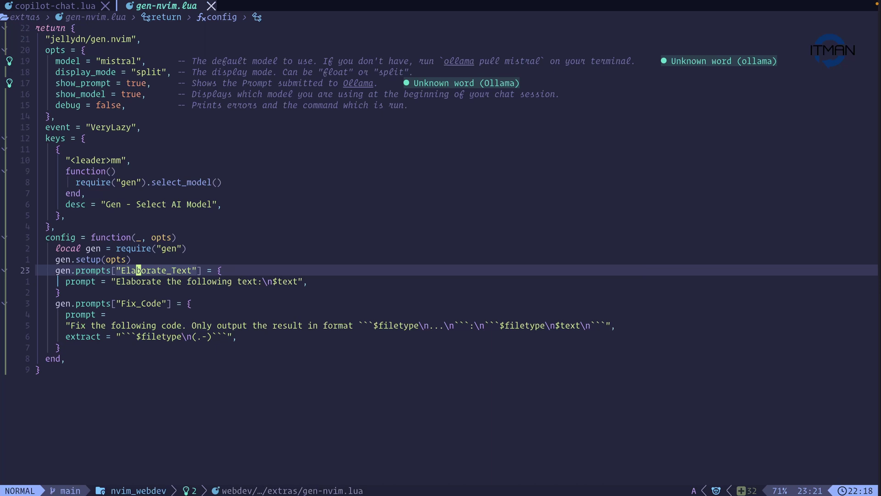
pyautogui.click(301, 299)
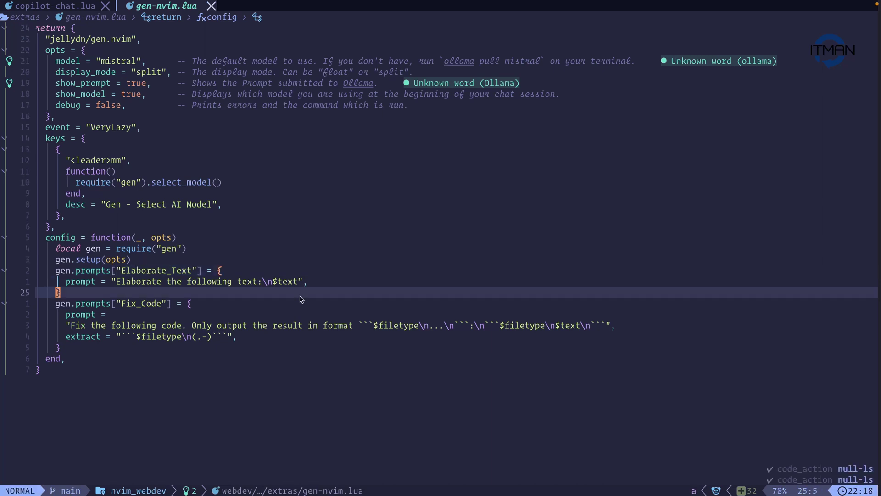
pyautogui.press('S')
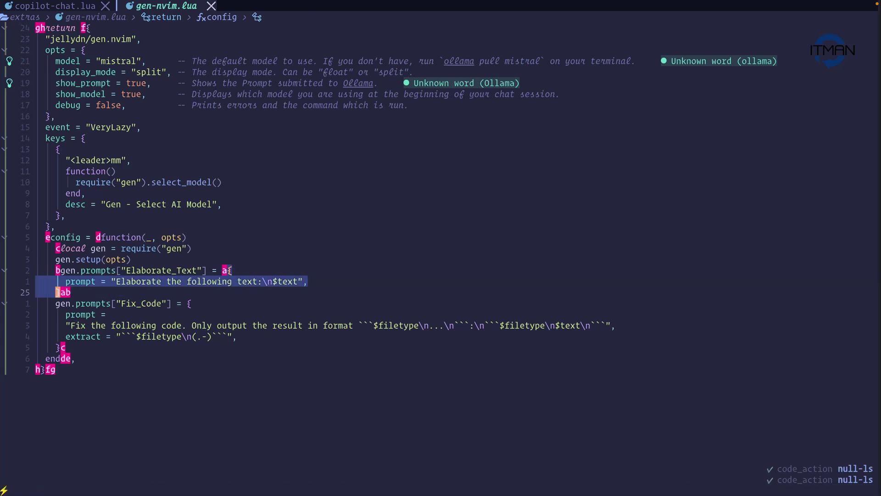
pyautogui.press('g')
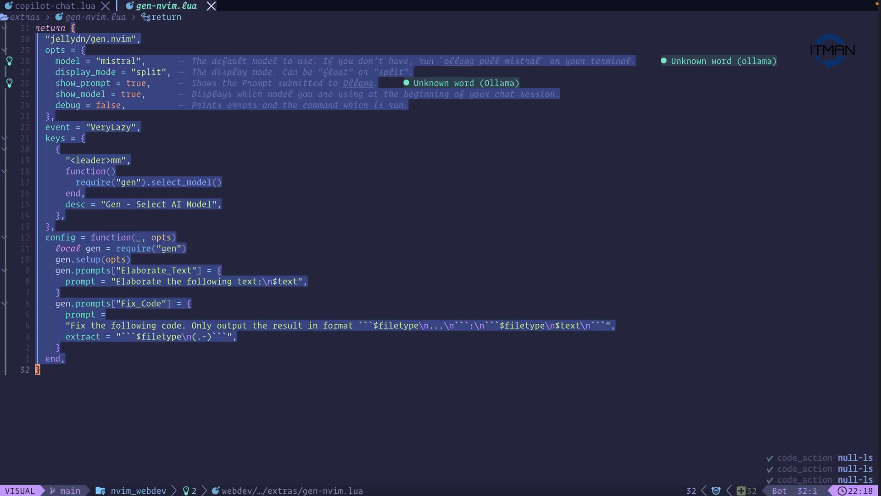
# - Run gen.nvim's Fix Code prompt with codellama on the selected config
pyautogui.press(':')
pyautogui.write('Gen')
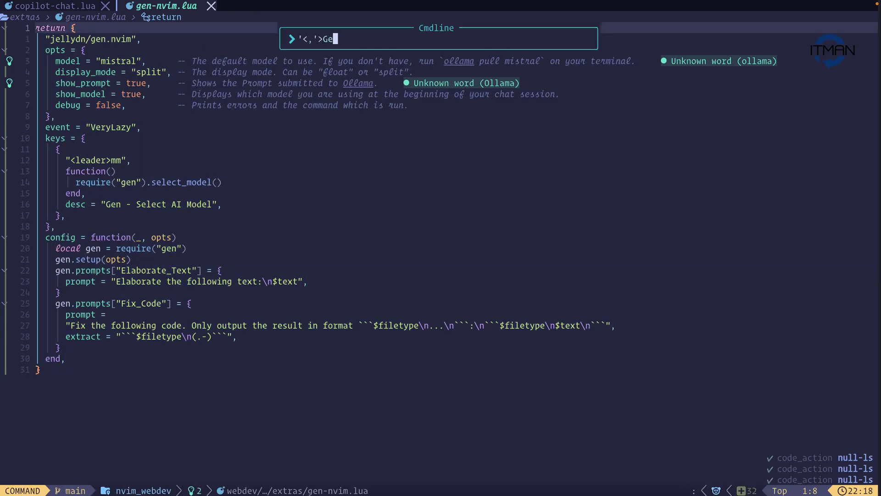
pyautogui.press('Return')
pyautogui.write('fix')
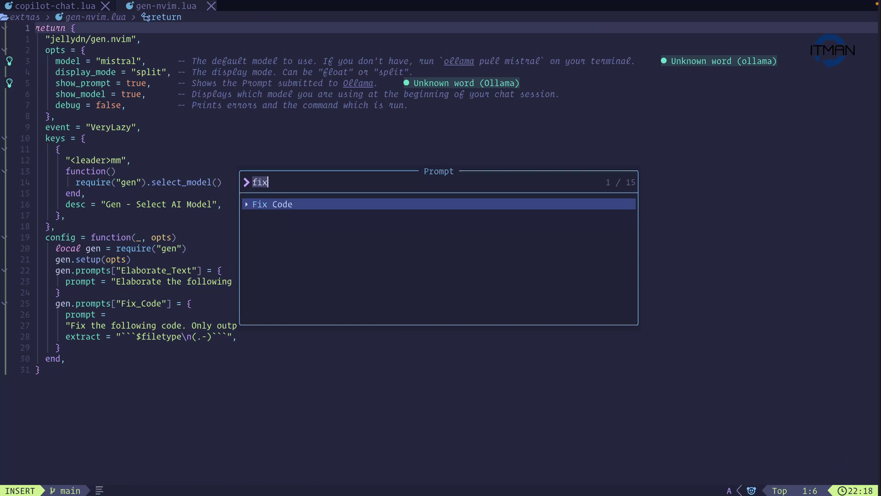
pyautogui.press('Return')
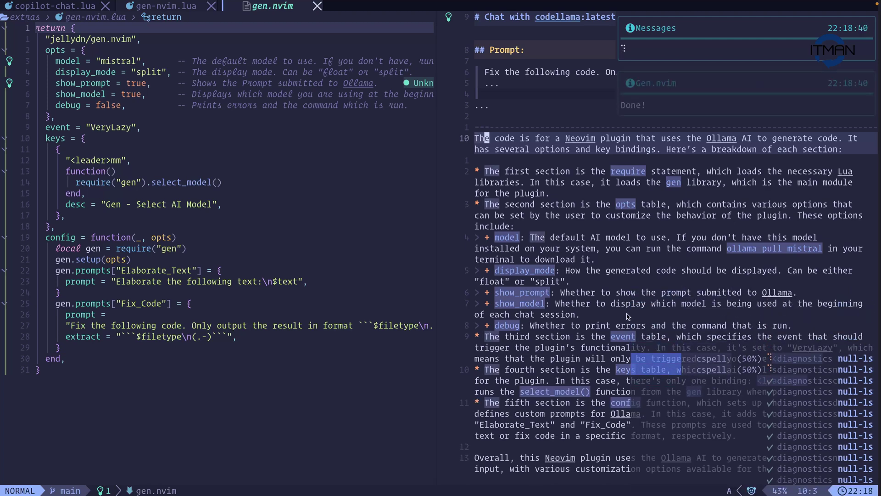
pyautogui.scroll(-3, 627, 316)
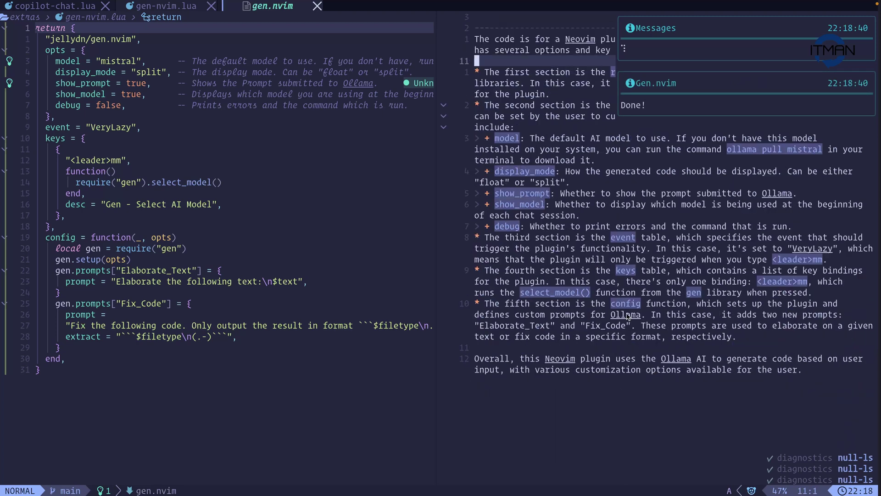
pyautogui.scroll(-1, 627, 316)
pyautogui.scroll(-1, 627, 316)
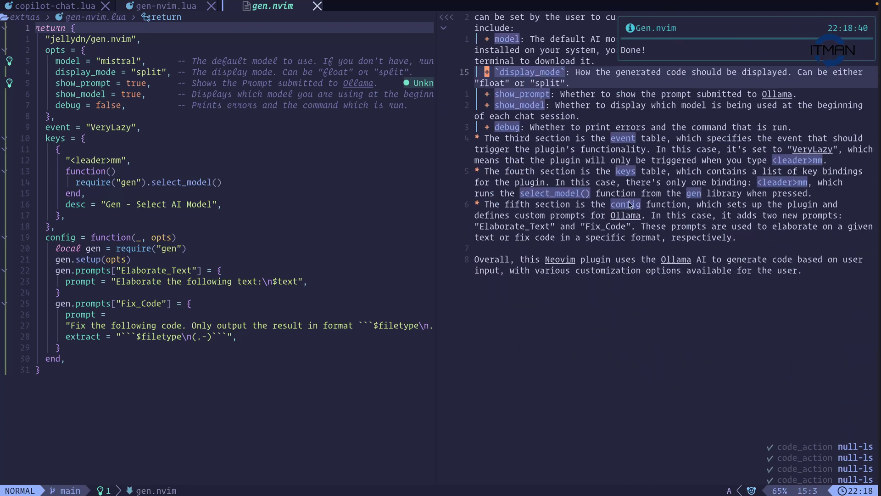
pyautogui.scroll(2, 630, 204)
pyautogui.scroll(1, 632, 236)
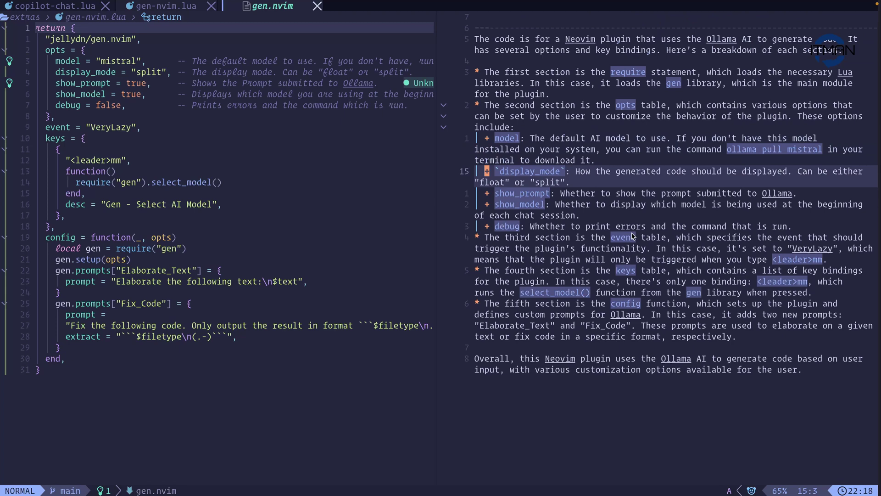
pyautogui.scroll(-1, 628, 246)
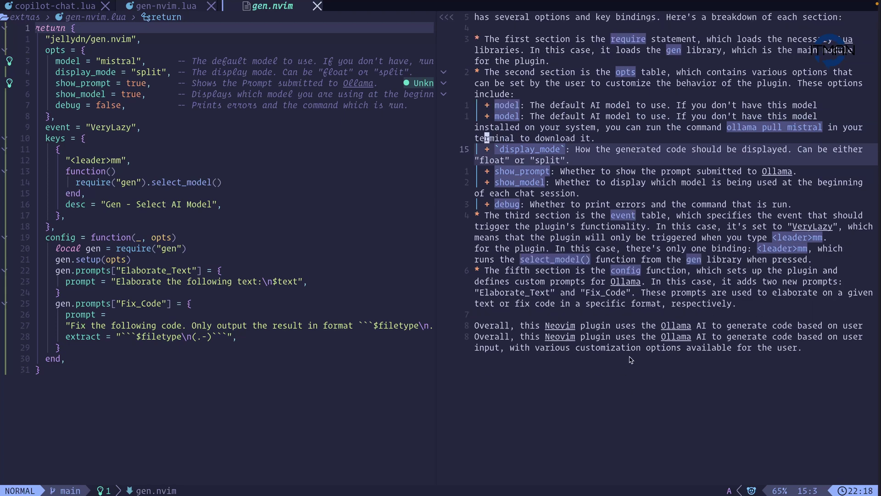
pyautogui.scroll(-1, 631, 360)
pyautogui.press('super+Tab')
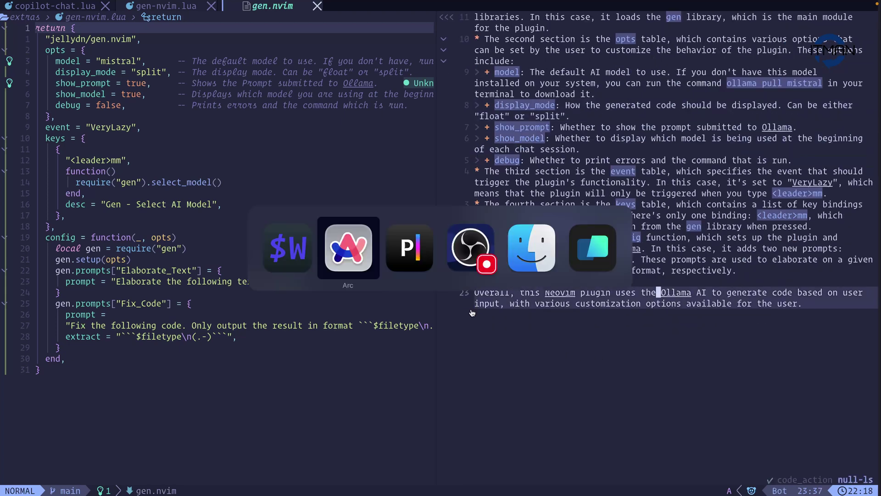
# - Switch from Neovim to the Arc browser with the nvim-for-webdev repository
pyautogui.press('super+Tab')
pyautogui.press('super+Tab')
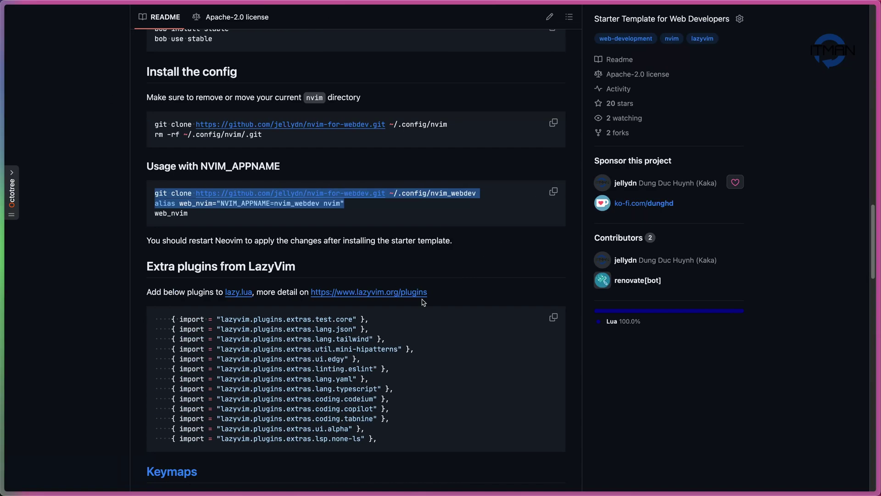
pyautogui.scroll(3, 422, 301)
pyautogui.scroll(5, 420, 298)
pyautogui.scroll(5, 415, 295)
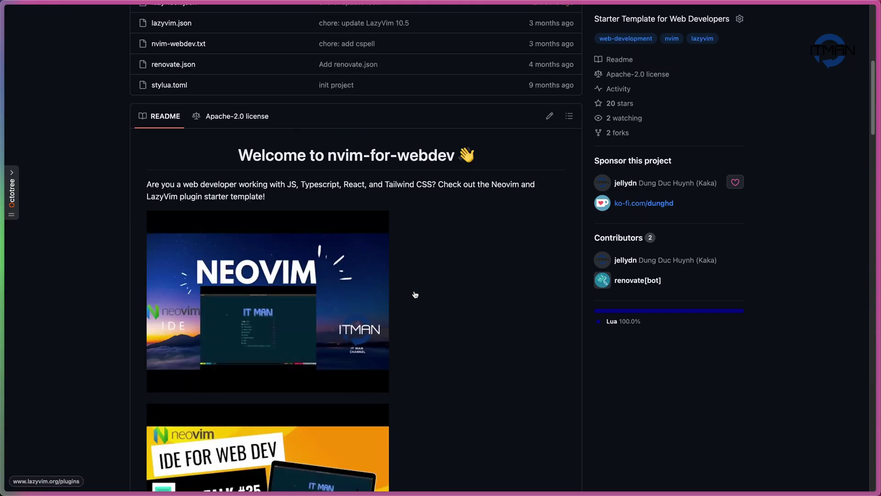
pyautogui.scroll(5, 414, 295)
pyautogui.scroll(3, 415, 295)
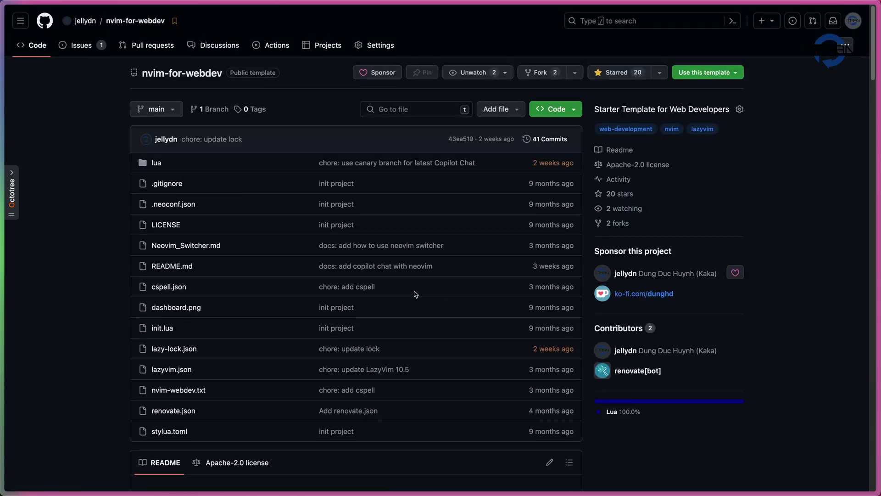